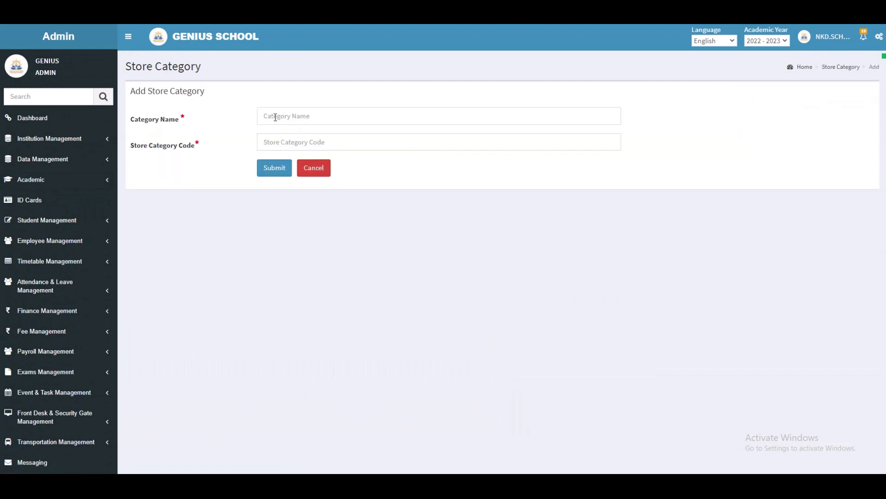
- Add a store category named UNIFORMS with store category code 009
{"action": "left_click", "coordinate": [276, 117]}
{"action": "type", "text": "UNIFORMS"}
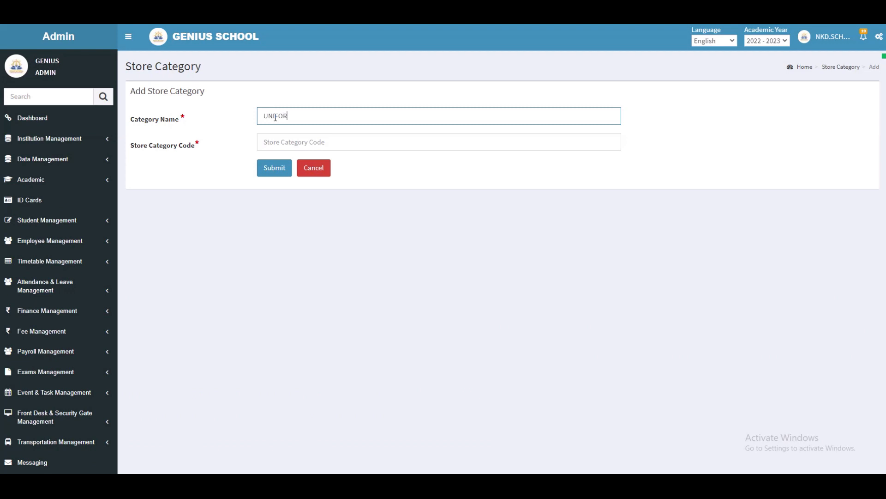
{"action": "left_click", "coordinate": [306, 143]}
{"action": "type", "text": "009"}
{"action": "left_click", "coordinate": [288, 169]}
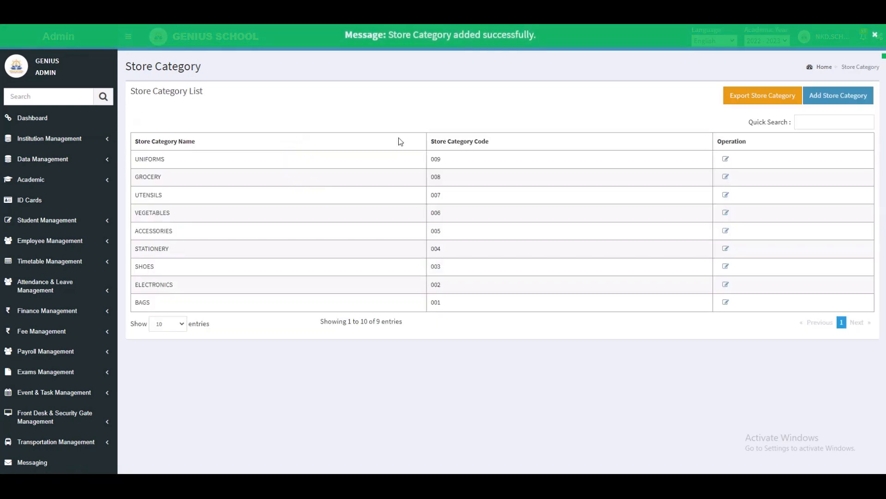
- Add a store type named UNIFROMS with store type code 5
{"action": "scroll", "coordinate": [72, 392], "scroll_direction": "down", "scroll_amount": 1}
{"action": "scroll", "coordinate": [71, 392], "scroll_direction": "down", "scroll_amount": 4}
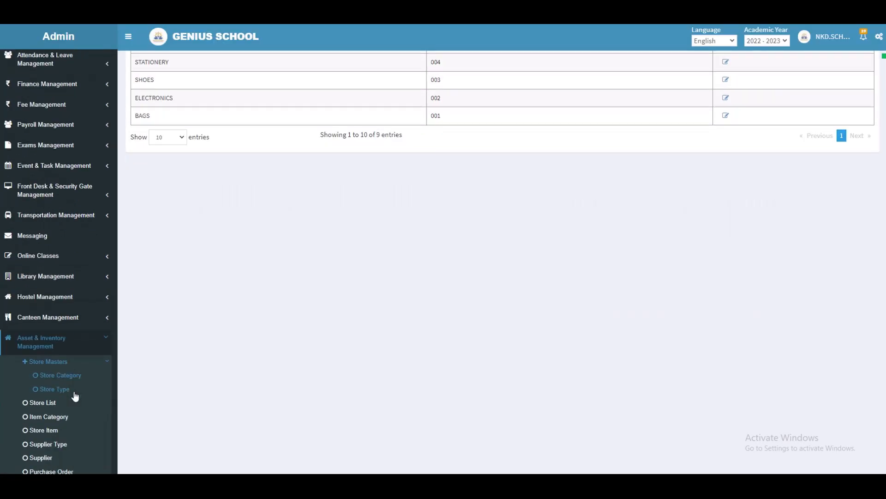
{"action": "left_click", "coordinate": [65, 396]}
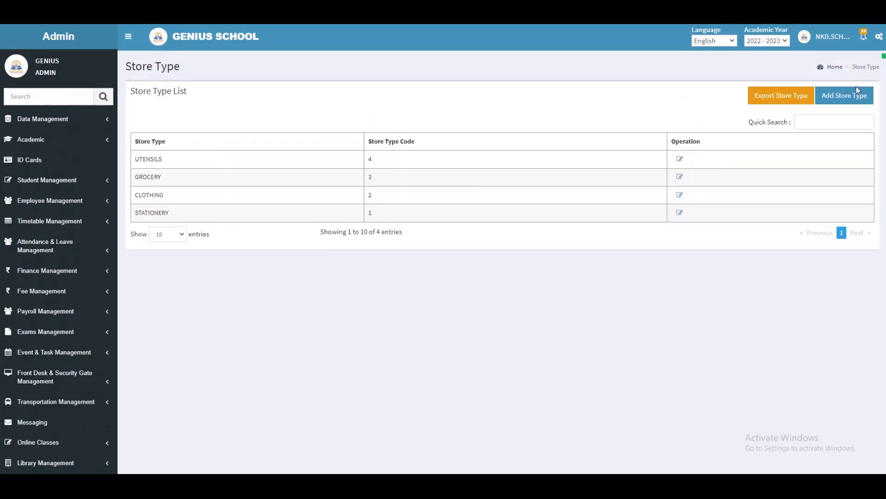
{"action": "left_click", "coordinate": [848, 99]}
{"action": "left_click", "coordinate": [335, 116]}
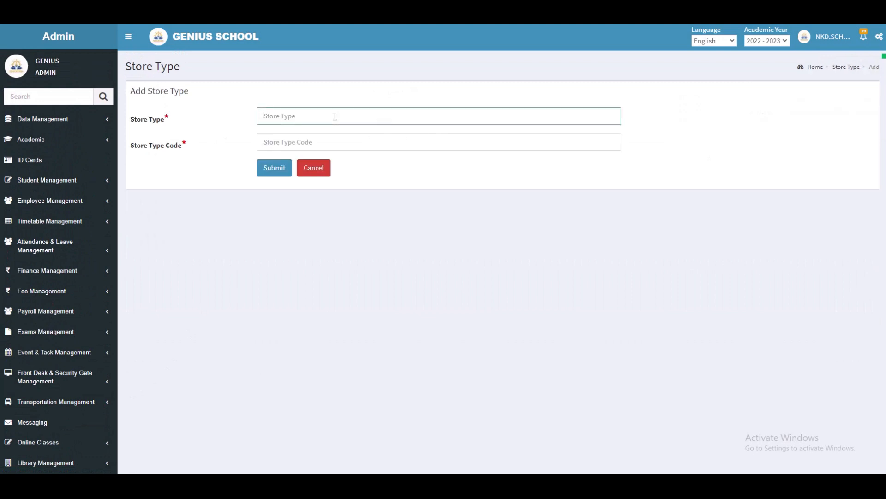
{"action": "type", "text": "UNIFROMS"}
{"action": "left_click", "coordinate": [333, 147]}
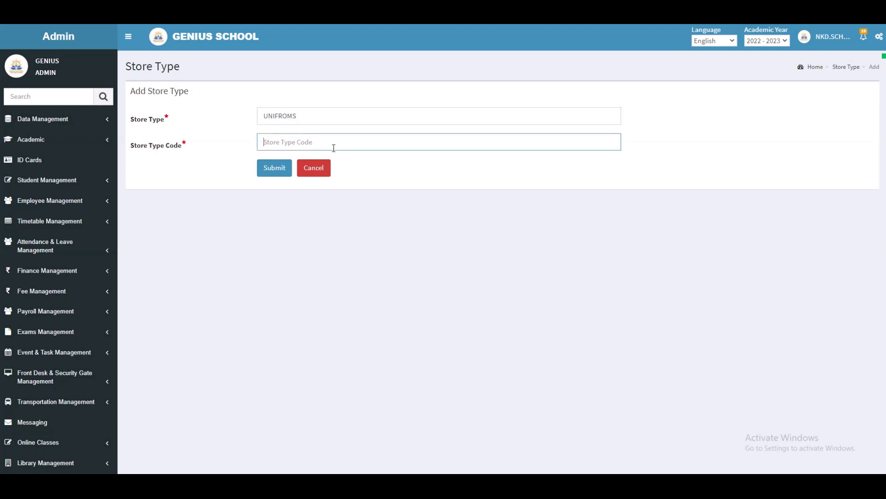
{"action": "type", "text": "5"}
{"action": "left_click", "coordinate": [274, 168]}
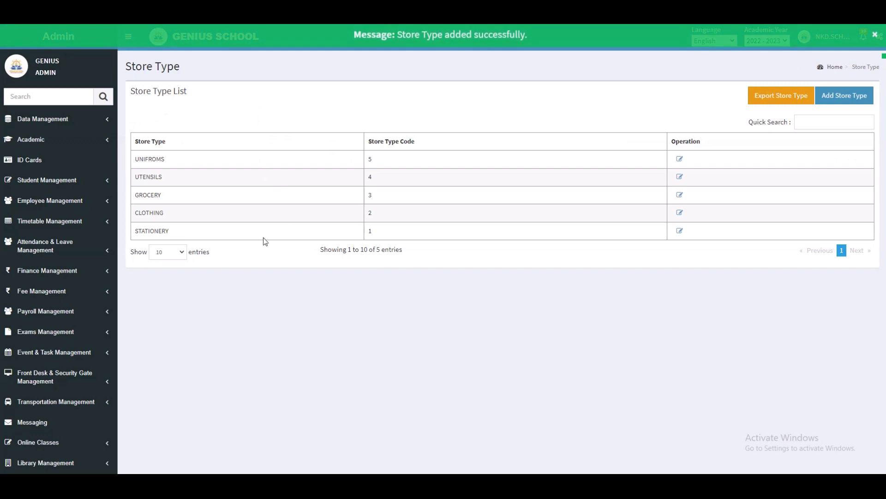
- Start a new store and set both its store type and store category to GROCERY
{"action": "scroll", "coordinate": [88, 291], "scroll_direction": "down", "scroll_amount": 6}
{"action": "left_click", "coordinate": [66, 333]}
{"action": "left_click", "coordinate": [843, 100]}
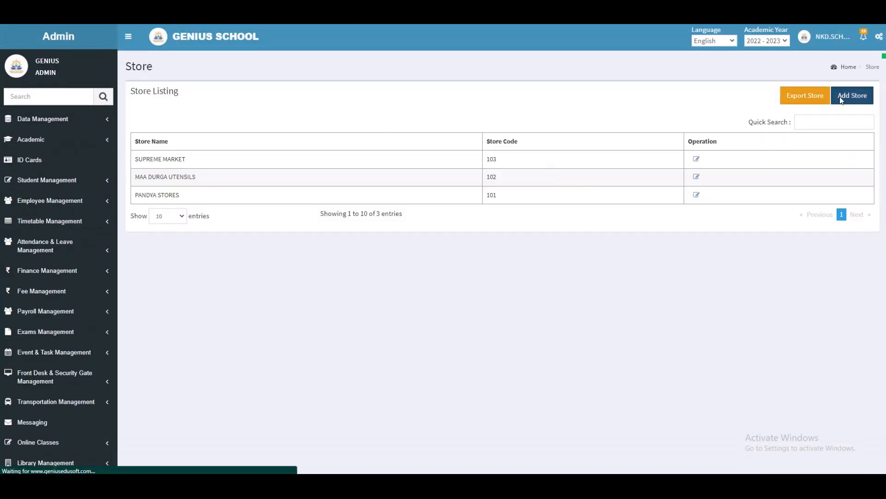
{"action": "left_click", "coordinate": [318, 119]}
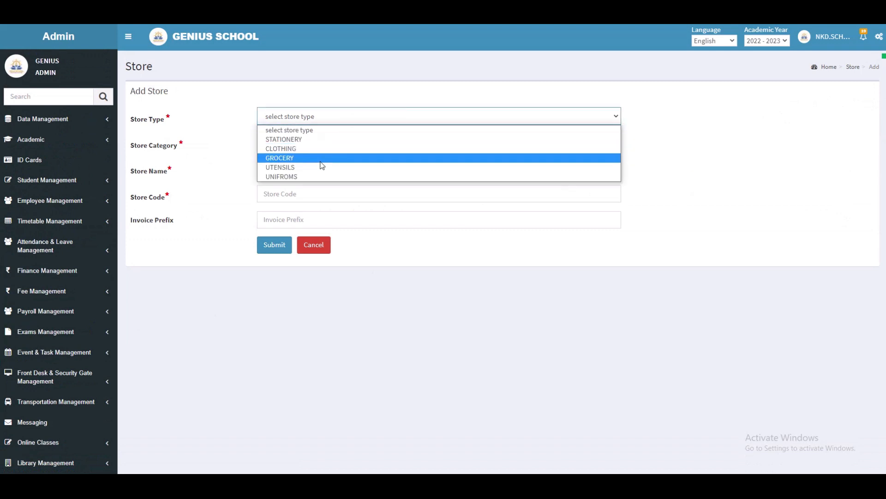
{"action": "left_click", "coordinate": [321, 159]}
{"action": "left_click", "coordinate": [319, 142]}
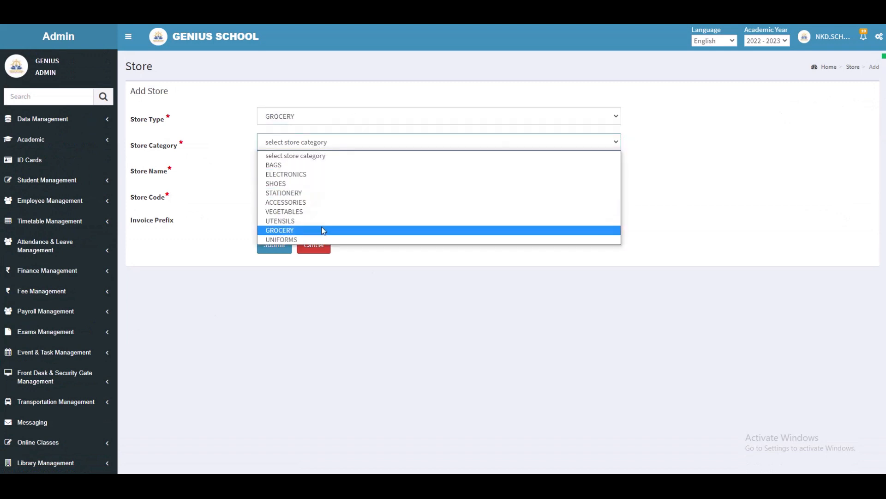
{"action": "left_click", "coordinate": [323, 230]}
- Name the store D MART with store code 104 and invoice prefix DM, and submit it
{"action": "left_click", "coordinate": [312, 169]}
{"action": "type", "text": "D MART"}
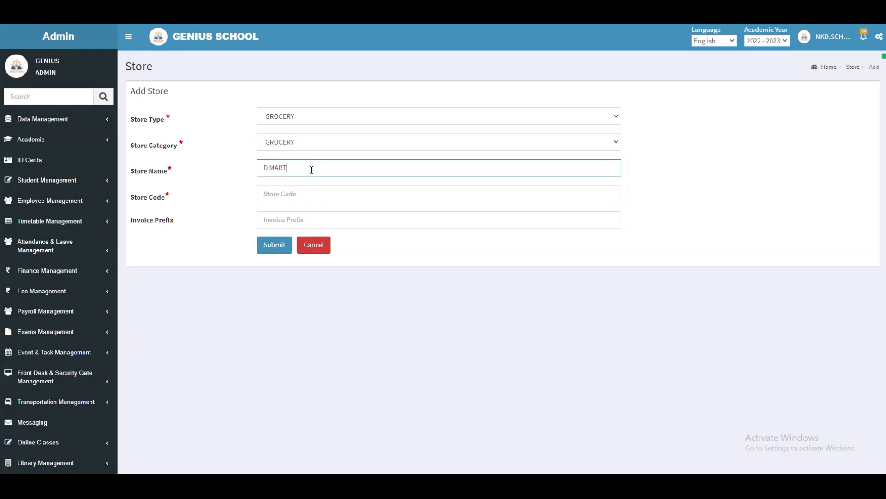
{"action": "left_click", "coordinate": [295, 192]}
{"action": "type", "text": "0"}
{"action": "key", "text": "BackSpace"}
{"action": "type", "text": "104"}
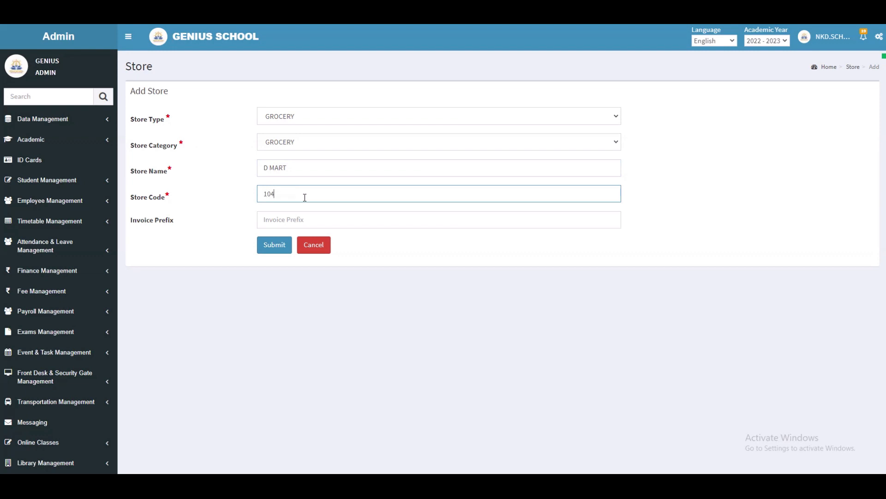
{"action": "left_click", "coordinate": [314, 219]}
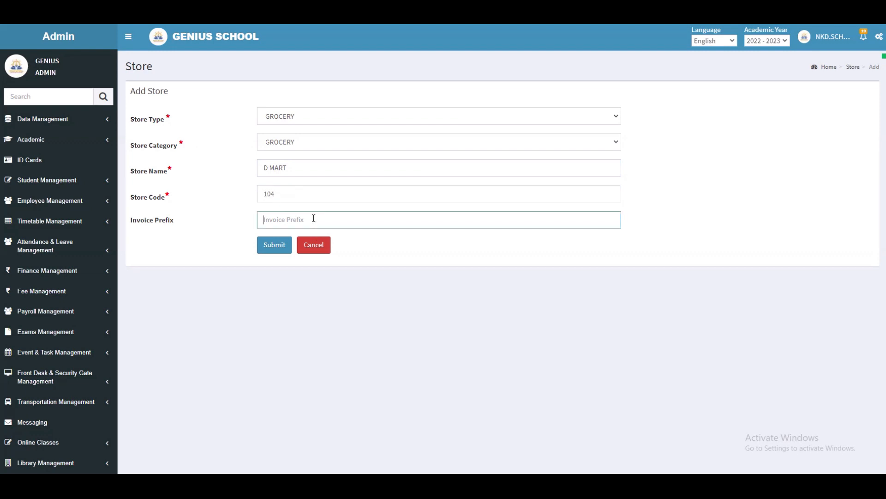
{"action": "type", "text": "DM"}
{"action": "left_click", "coordinate": [273, 245]}
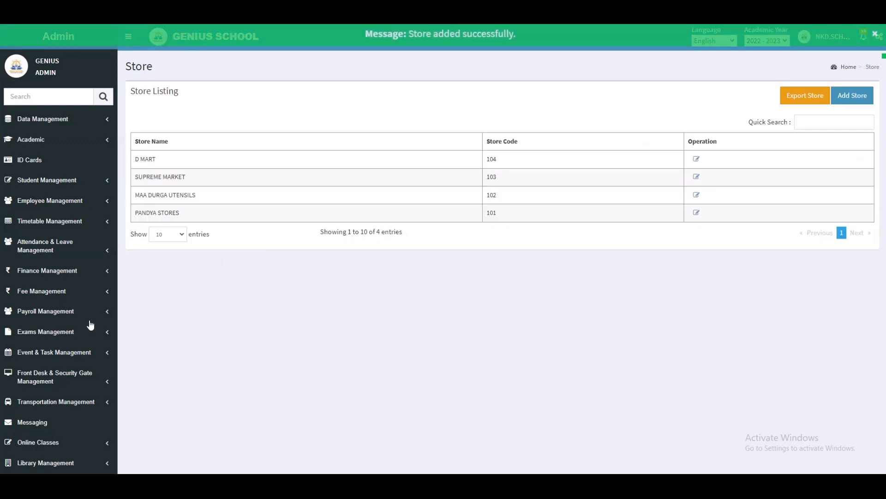
- Add an item category named TABLE with item code 8
{"action": "scroll", "coordinate": [64, 358], "scroll_direction": "down", "scroll_amount": 5}
{"action": "scroll", "coordinate": [64, 353], "scroll_direction": "up", "scroll_amount": 5}
{"action": "scroll", "coordinate": [65, 338], "scroll_direction": "down", "scroll_amount": 2}
{"action": "scroll", "coordinate": [69, 355], "scroll_direction": "down", "scroll_amount": 3}
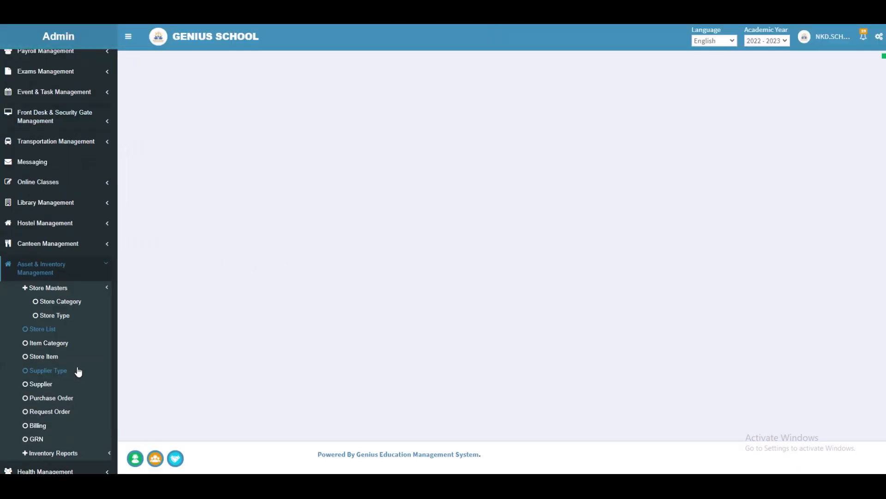
{"action": "left_click", "coordinate": [72, 348]}
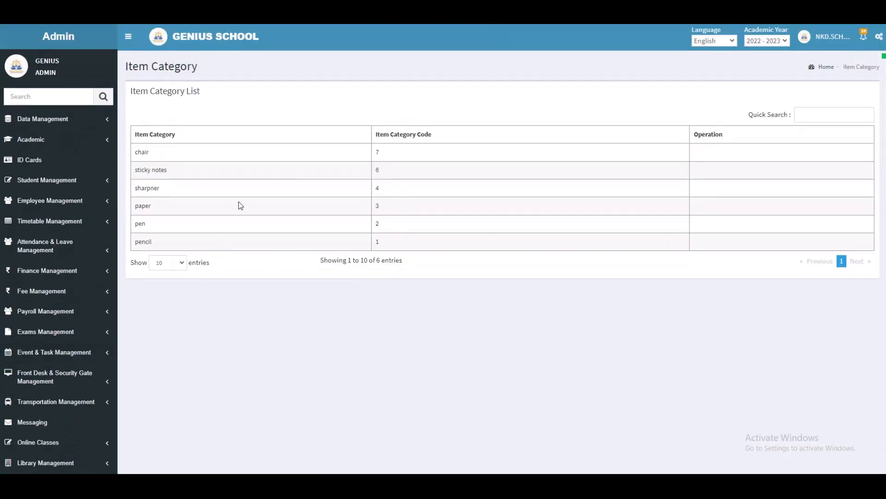
{"action": "left_click", "coordinate": [843, 95]}
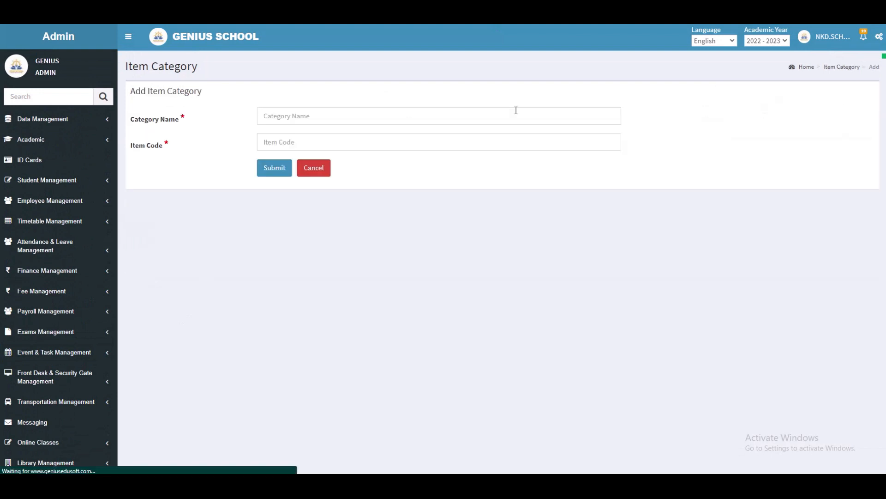
{"action": "left_click", "coordinate": [283, 116]}
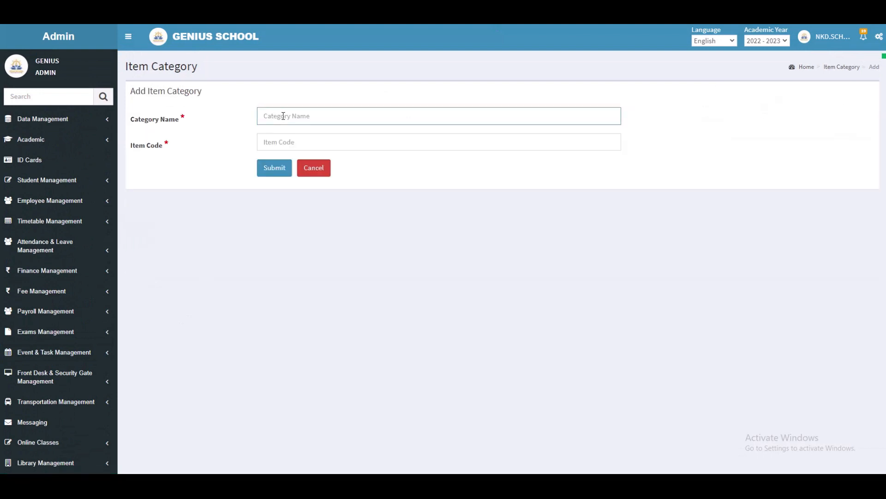
{"action": "type", "text": "TABLE"}
{"action": "left_click", "coordinate": [306, 145]}
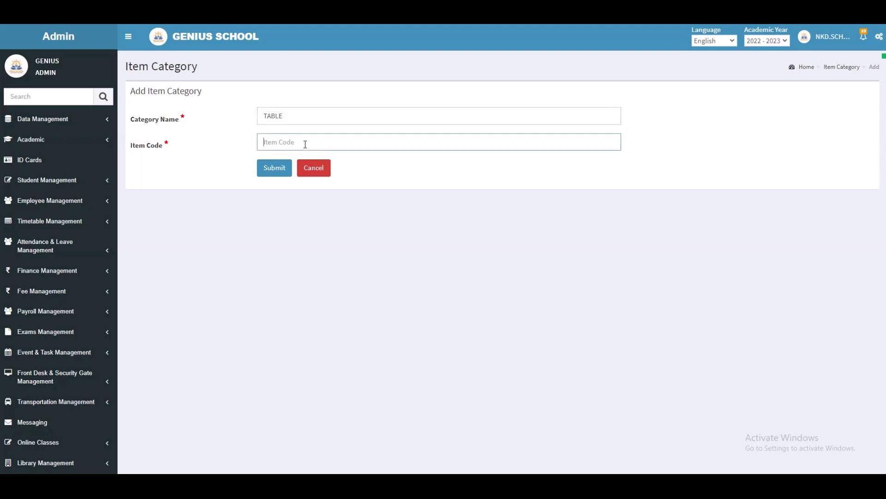
{"action": "type", "text": "B"}
{"action": "left_click", "coordinate": [274, 168]}
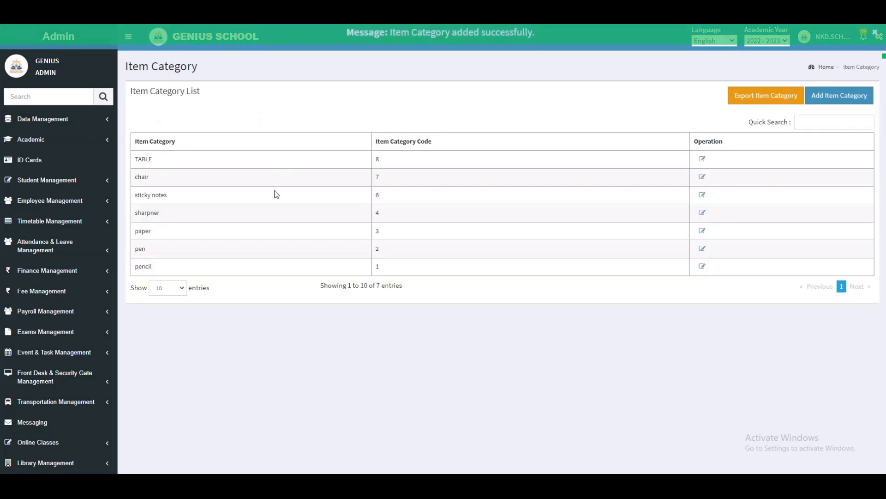
- Start a new store item for PANDYA STORES named pencil with store item code 5
{"action": "scroll", "coordinate": [74, 334], "scroll_direction": "down", "scroll_amount": 5}
{"action": "scroll", "coordinate": [80, 353], "scroll_direction": "up", "scroll_amount": 4}
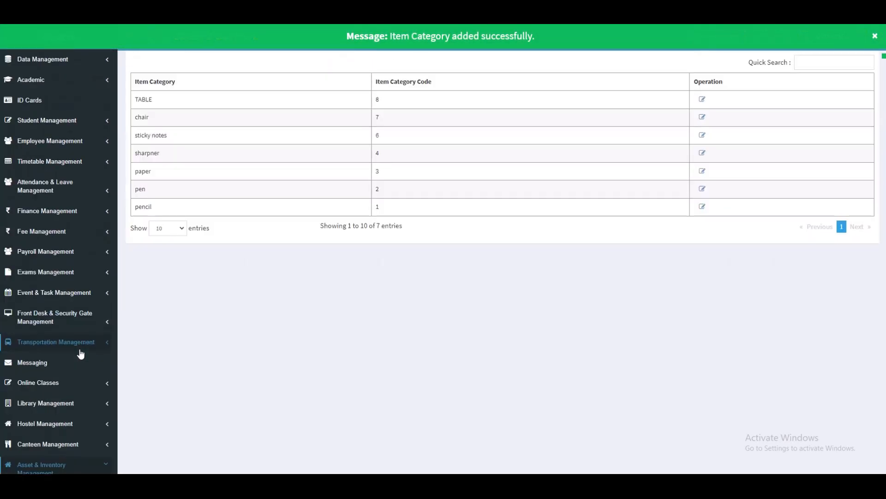
{"action": "scroll", "coordinate": [81, 356], "scroll_direction": "down", "scroll_amount": 5}
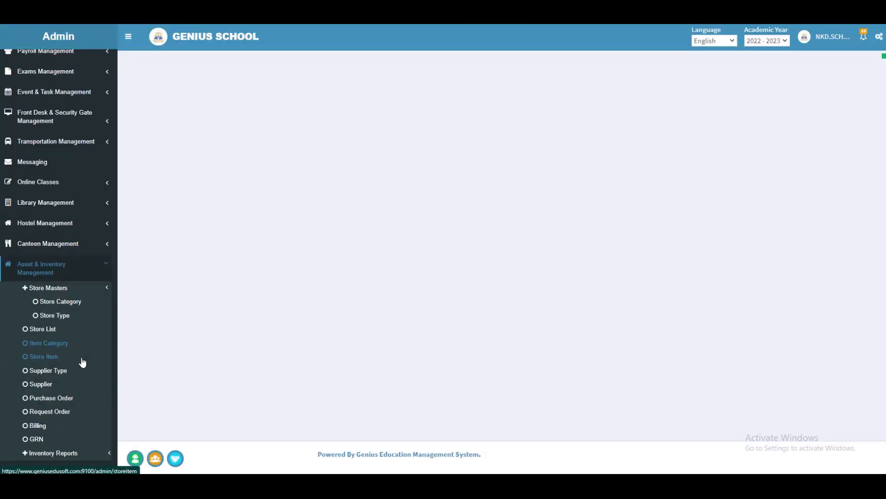
{"action": "left_click", "coordinate": [52, 361]}
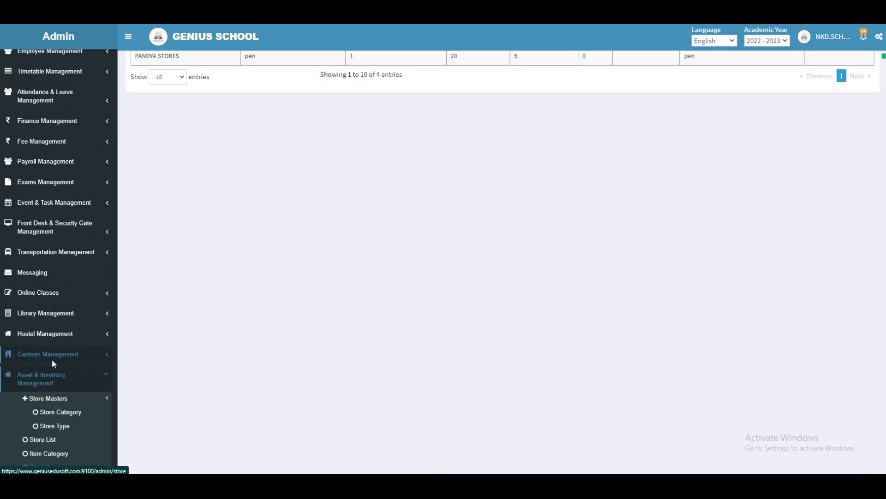
{"action": "left_click", "coordinate": [848, 97]}
{"action": "left_click", "coordinate": [314, 116]}
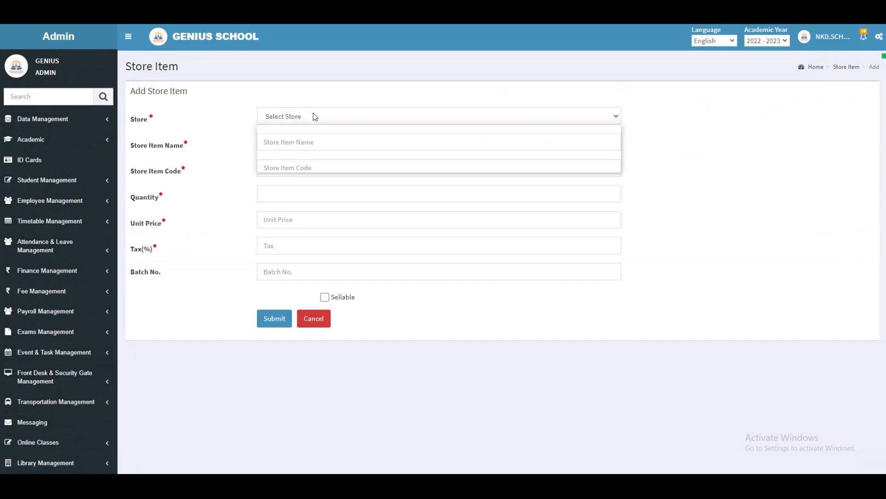
{"action": "left_click", "coordinate": [316, 139]}
{"action": "left_click", "coordinate": [316, 143]}
{"action": "type", "text": "pencil"}
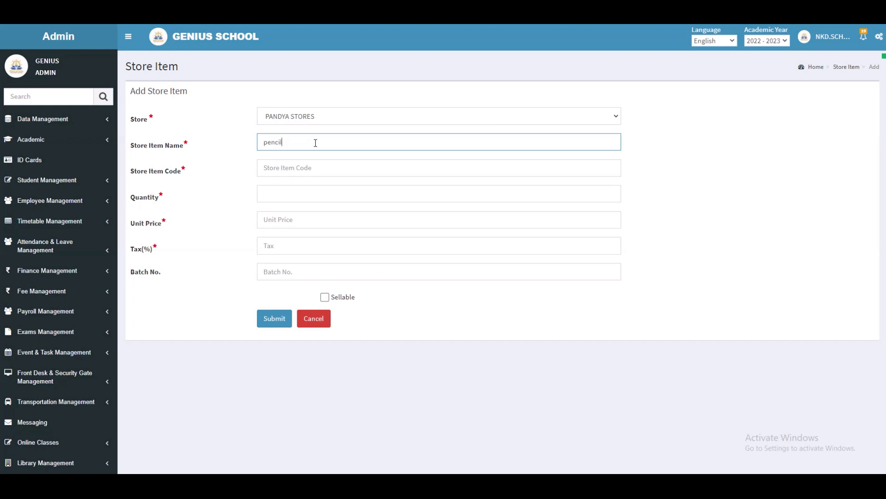
{"action": "left_click", "coordinate": [313, 169]}
{"action": "type", "text": "S"}
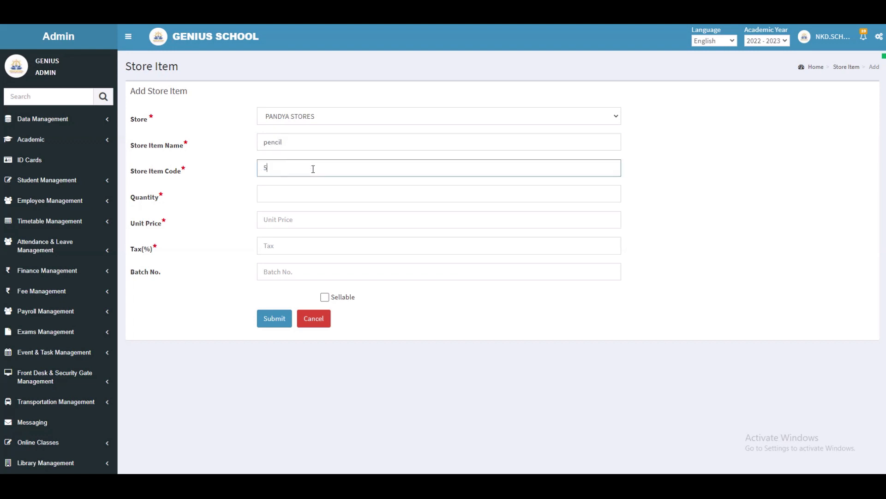
- Set the item's quantity to 20, unit price to 10 and tax to 0 percent
{"action": "left_click", "coordinate": [289, 198]}
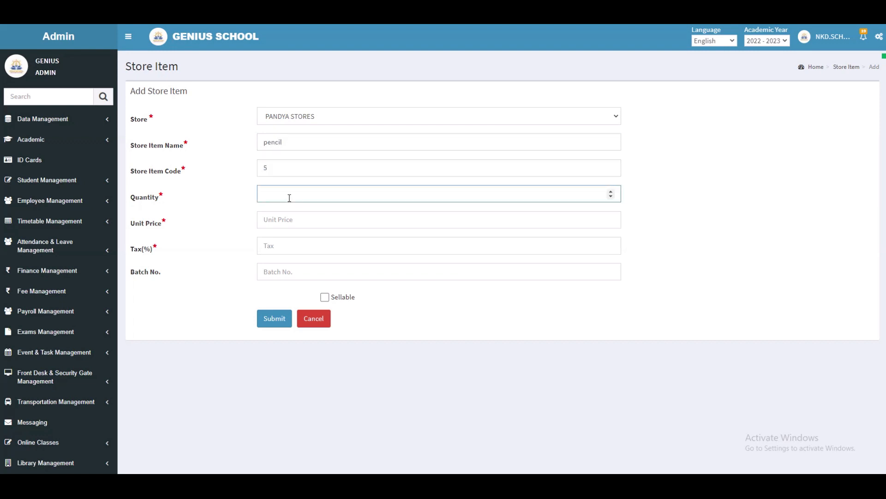
{"action": "left_click", "coordinate": [292, 217]}
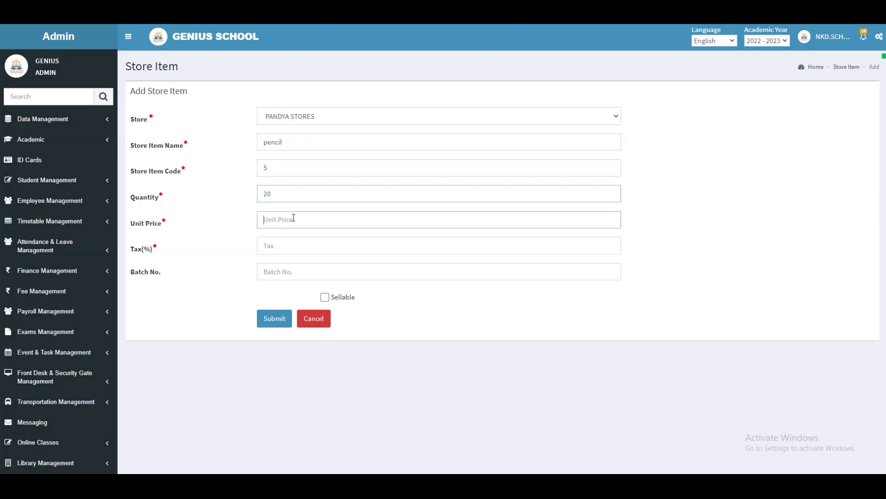
{"action": "type", "text": "10"}
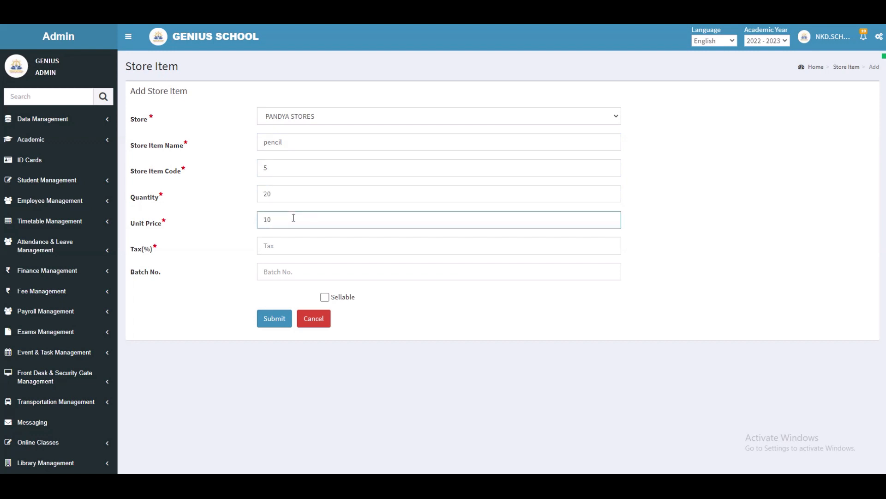
{"action": "left_click", "coordinate": [291, 244]}
{"action": "type", "text": "0"}
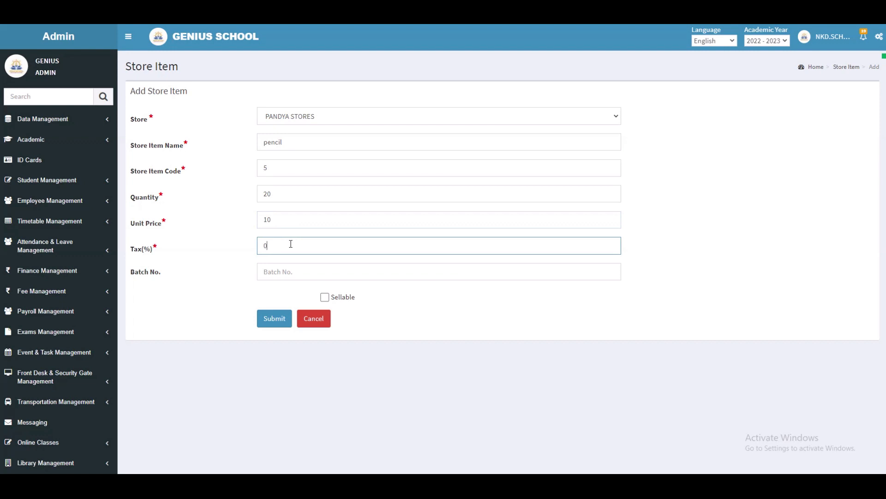
- Mark the item as sellable with item category pencil and submit the store item
{"action": "left_click", "coordinate": [325, 297]}
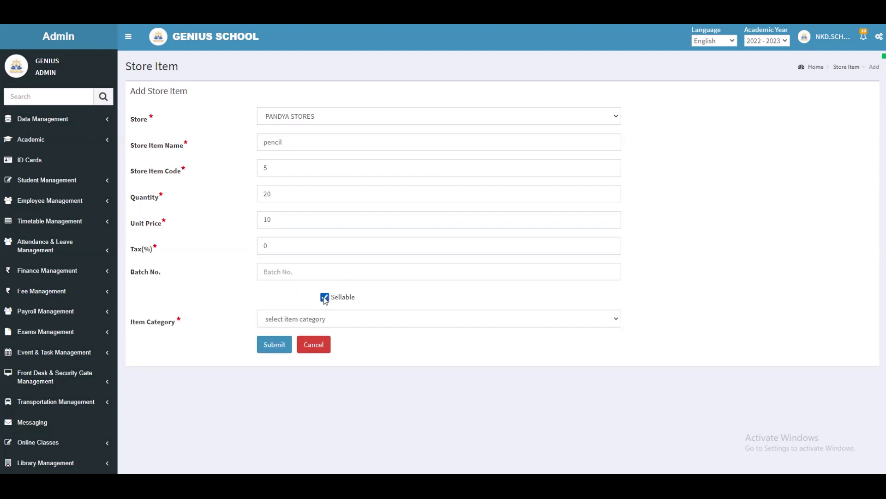
{"action": "left_click", "coordinate": [321, 320]}
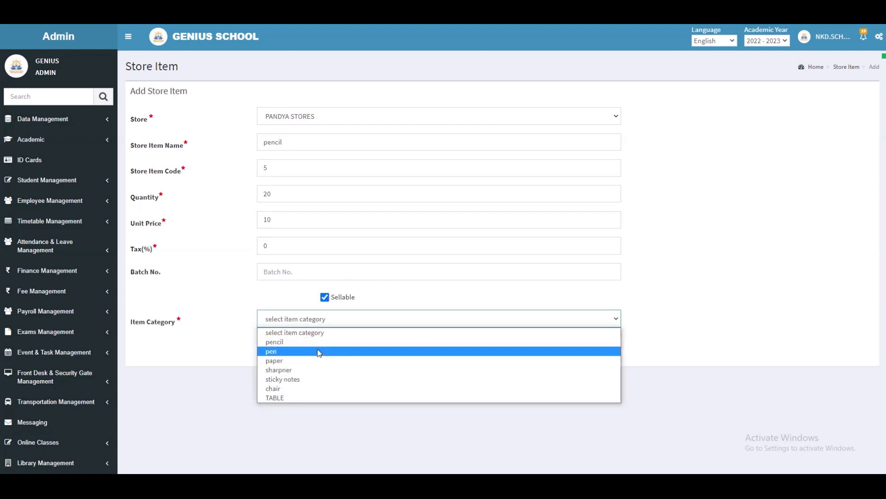
{"action": "left_click", "coordinate": [367, 345]}
{"action": "left_click", "coordinate": [276, 346]}
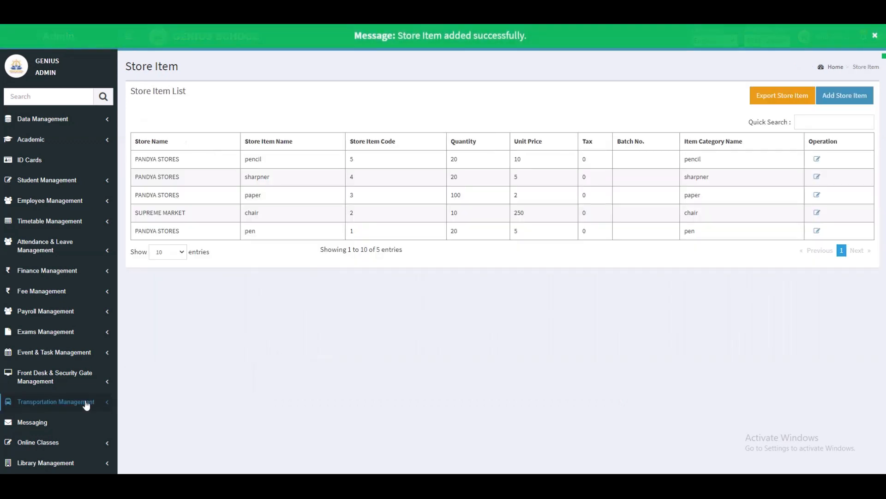
- Add a supplier type named WHOLESALER with supplier code 00
{"action": "scroll", "coordinate": [86, 405], "scroll_direction": "down", "scroll_amount": 1}
{"action": "scroll", "coordinate": [88, 406], "scroll_direction": "down", "scroll_amount": 5}
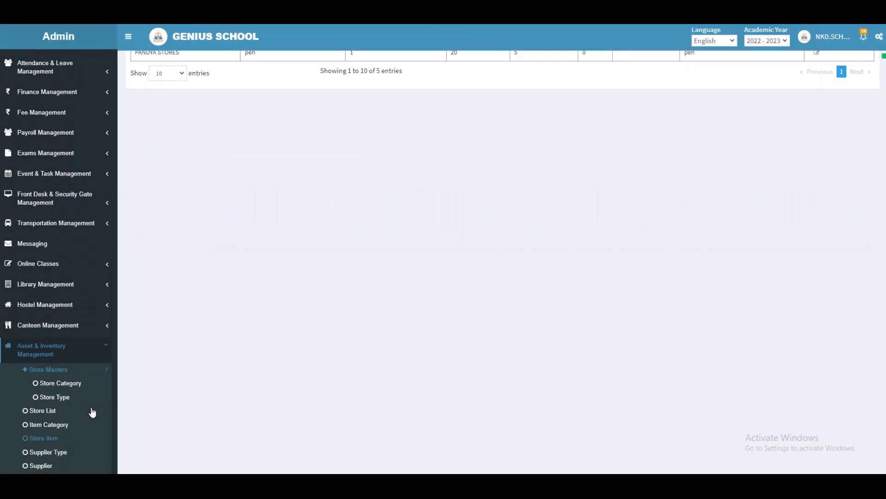
{"action": "left_click", "coordinate": [84, 372]}
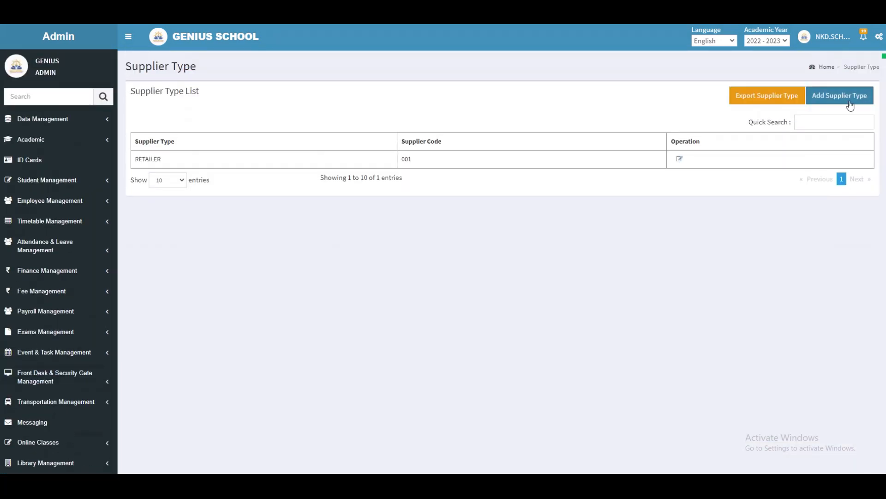
{"action": "left_click", "coordinate": [840, 99]}
{"action": "left_click", "coordinate": [342, 118]}
{"action": "type", "text": "WHOLESALER"}
{"action": "left_click", "coordinate": [336, 143]}
{"action": "type", "text": "002"}
{"action": "left_click", "coordinate": [277, 169]}
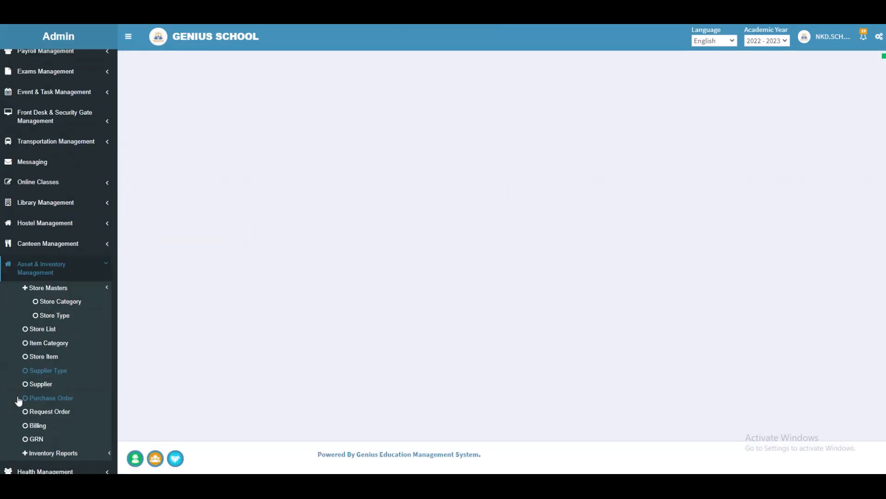
- Start a new supplier of type RETAILER named SHOPIFY
{"action": "left_click", "coordinate": [40, 384]}
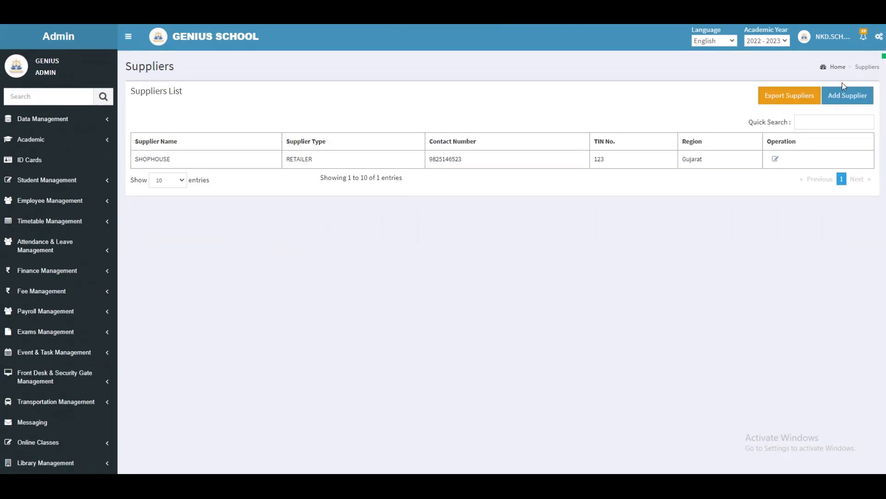
{"action": "left_click", "coordinate": [849, 99]}
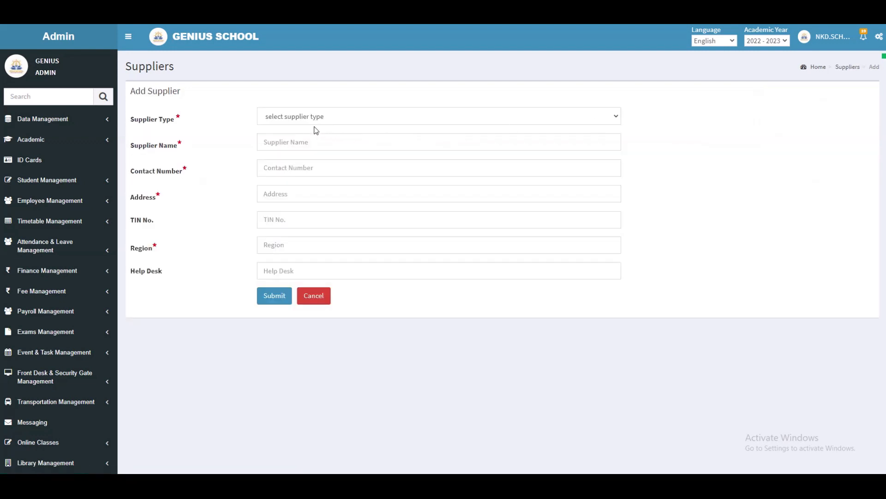
{"action": "left_click", "coordinate": [306, 116]}
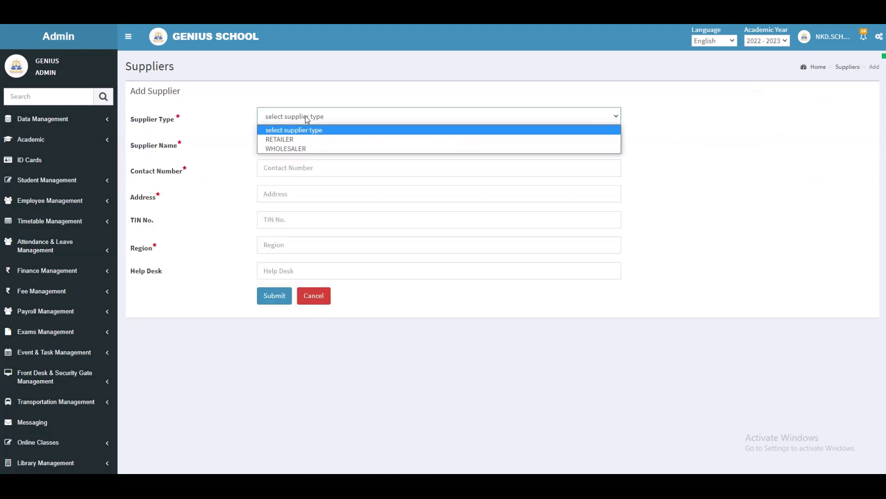
{"action": "left_click", "coordinate": [308, 139]}
{"action": "left_click", "coordinate": [310, 143]}
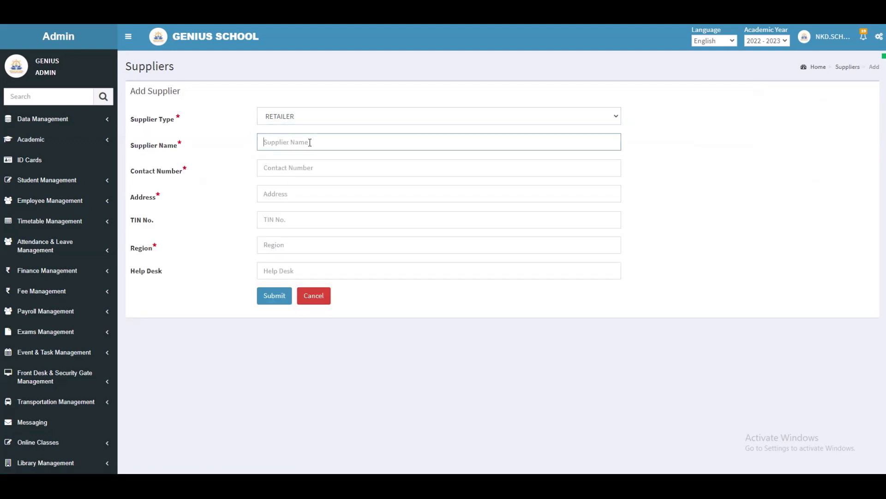
{"action": "type", "text": "SHOPIFY"}
{"action": "left_click", "coordinate": [316, 168]}
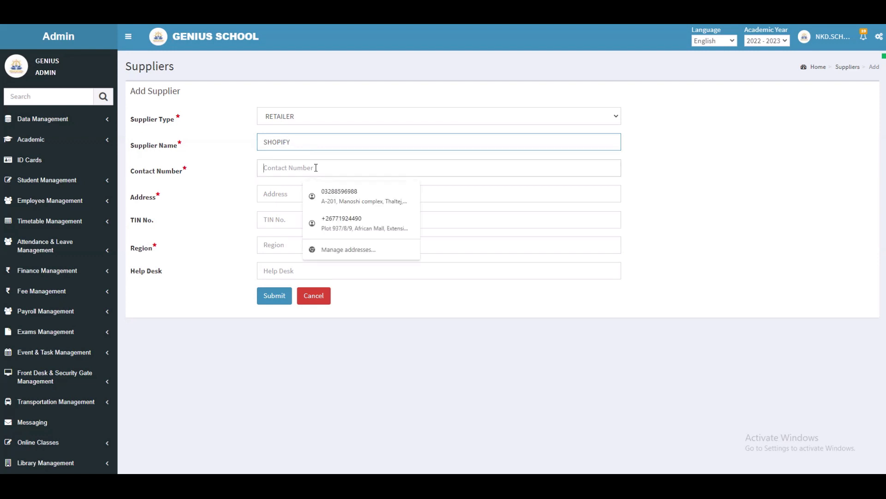
- Autofill the supplier's contact number, address and region, set the TIN number to 1234, and submit the supplier
{"action": "left_click", "coordinate": [329, 194]}
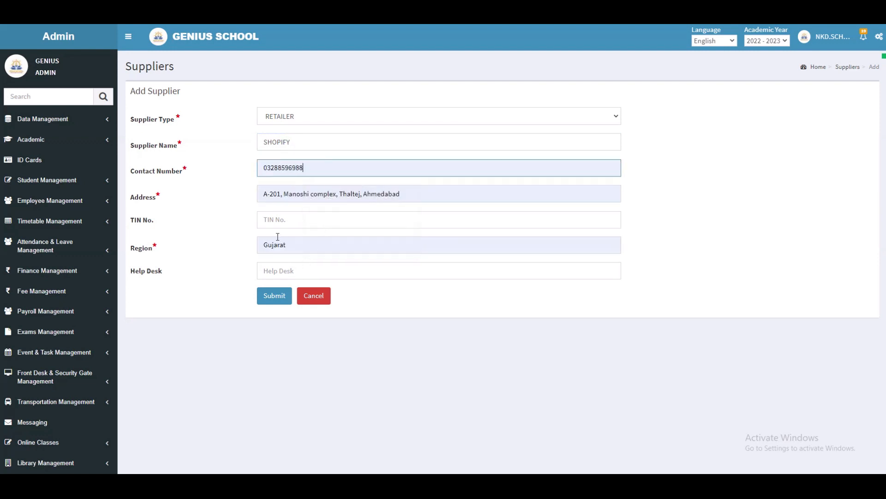
{"action": "left_click", "coordinate": [291, 220]}
{"action": "type", "text": "1234"}
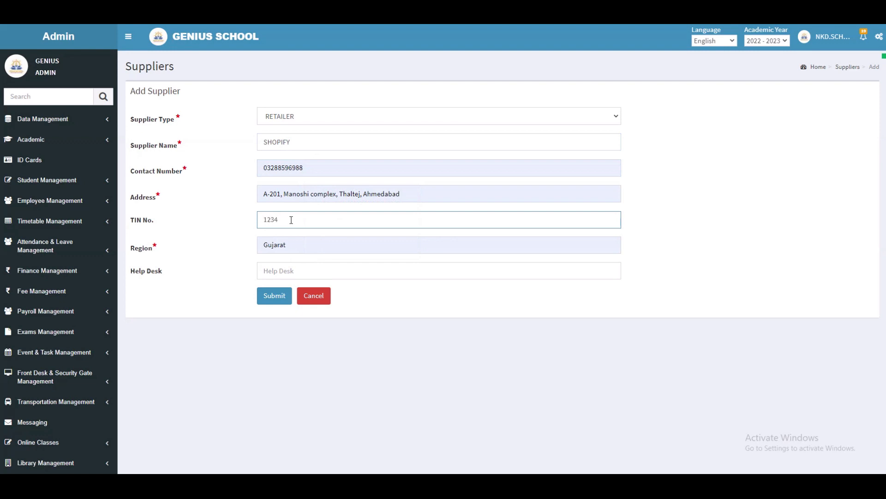
{"action": "left_click", "coordinate": [297, 275]}
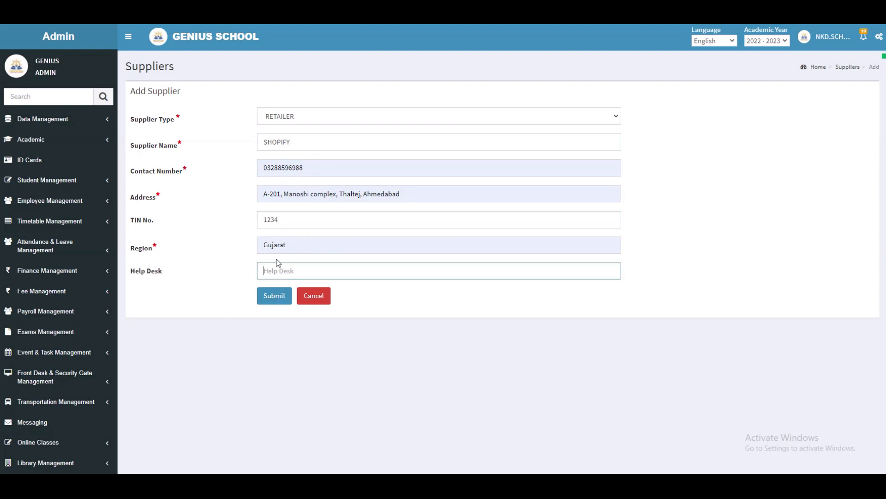
{"action": "left_click", "coordinate": [280, 296]}
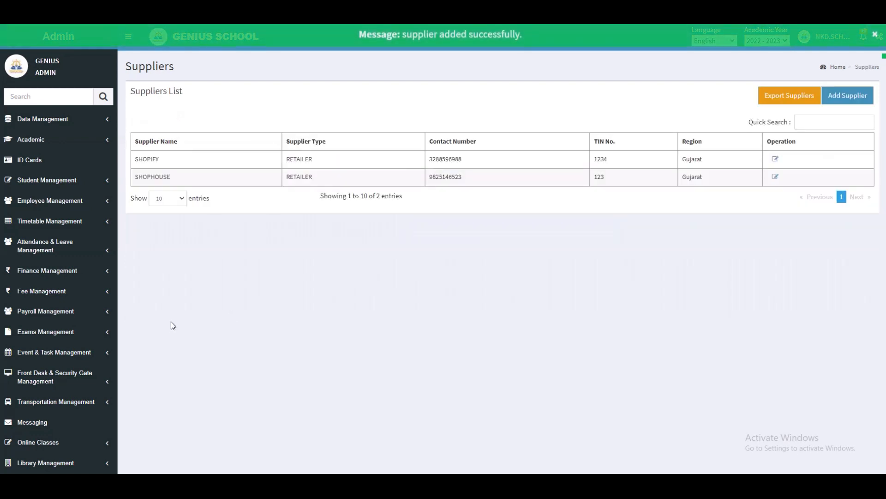
- Start a new purchase order for PANDYA STORES from the RETAILER supplier SHOPHOUSE
{"action": "scroll", "coordinate": [65, 342], "scroll_direction": "down", "scroll_amount": 6}
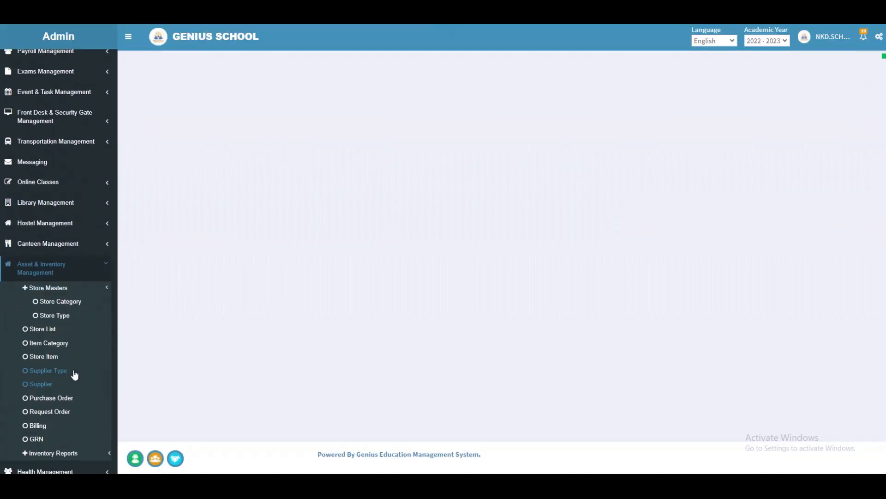
{"action": "left_click", "coordinate": [62, 400]}
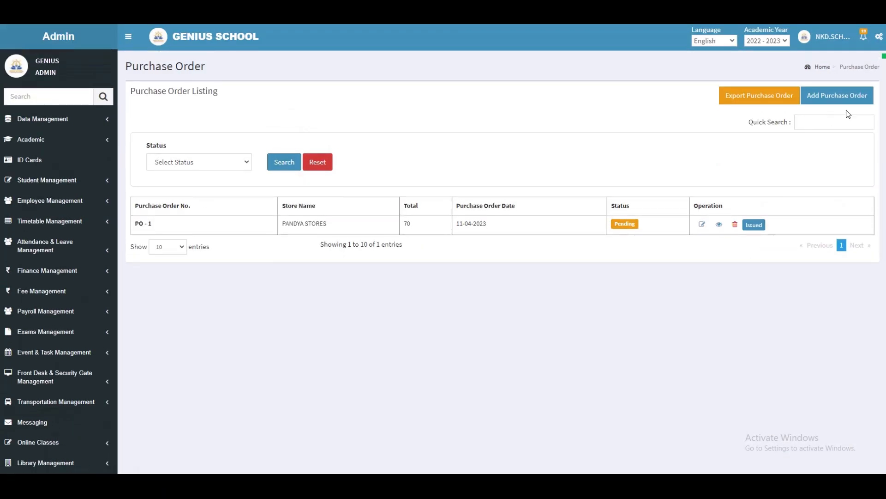
{"action": "left_click", "coordinate": [837, 95]}
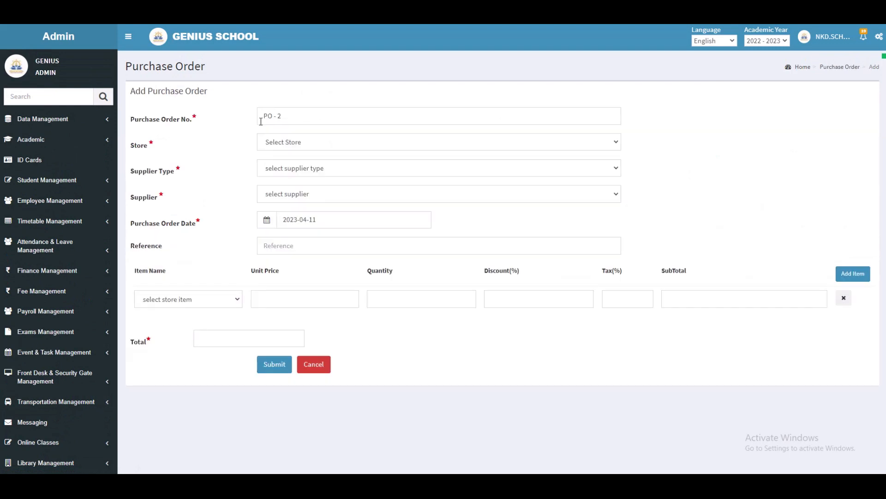
{"action": "left_click", "coordinate": [302, 145]}
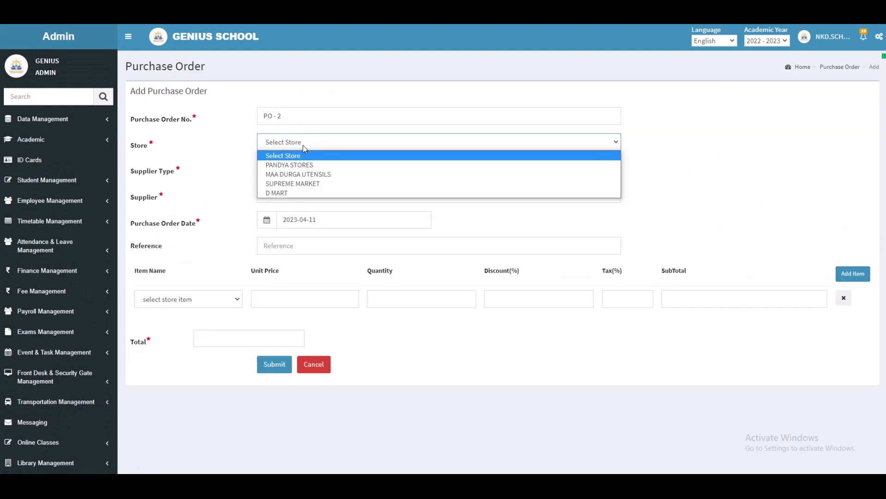
{"action": "left_click", "coordinate": [308, 164]}
{"action": "left_click", "coordinate": [309, 171]}
{"action": "left_click", "coordinate": [314, 190]}
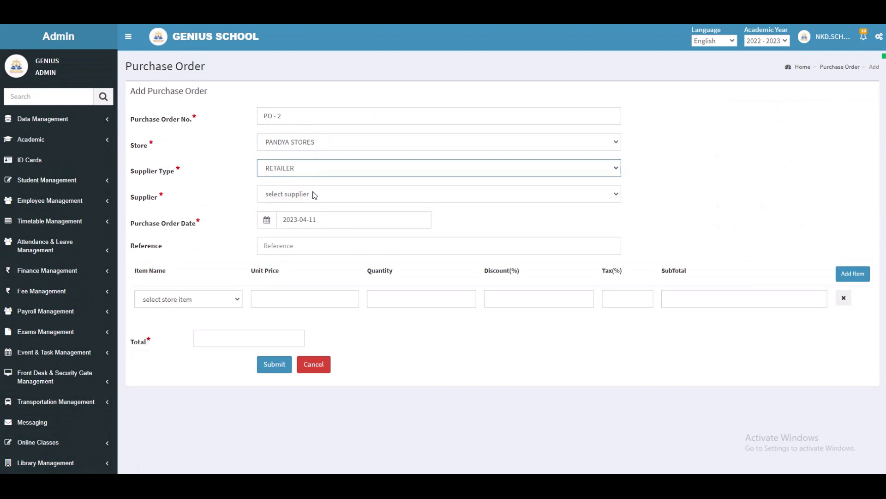
{"action": "left_click", "coordinate": [314, 193]}
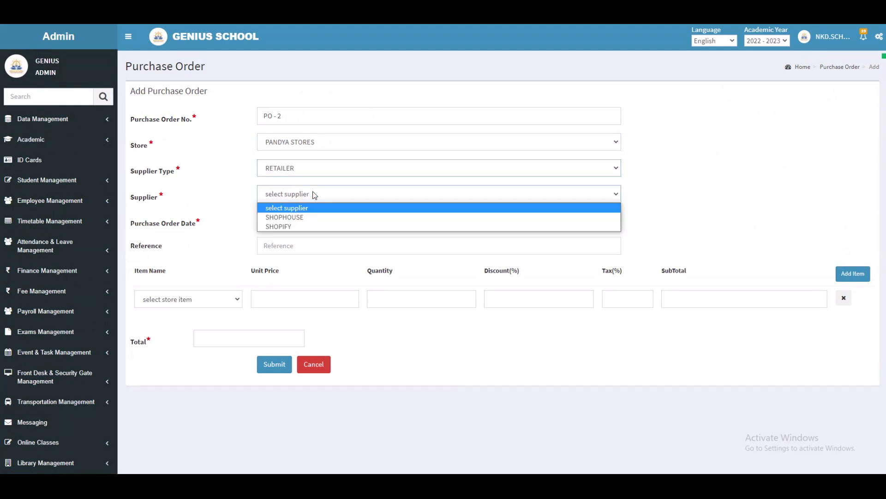
{"action": "left_click", "coordinate": [322, 217]}
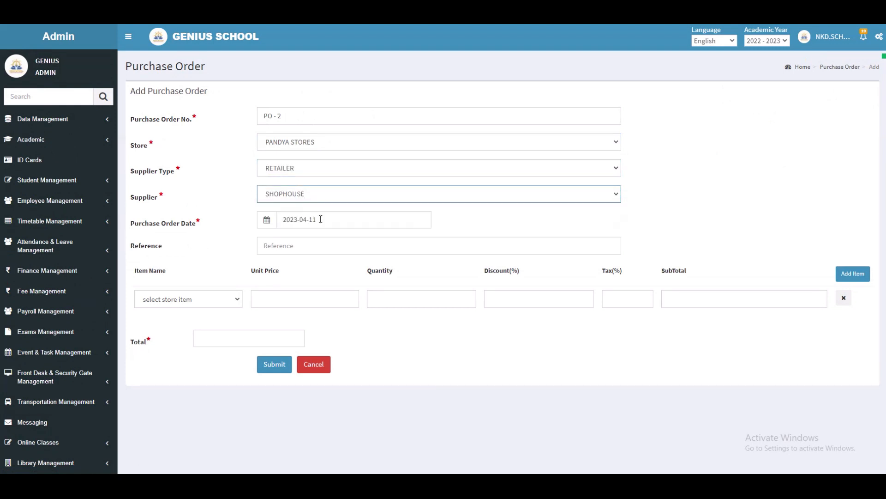
- Add pen and paper, one of each, to the purchase order and submit it
{"action": "left_click", "coordinate": [225, 295]}
{"action": "left_click", "coordinate": [217, 321]}
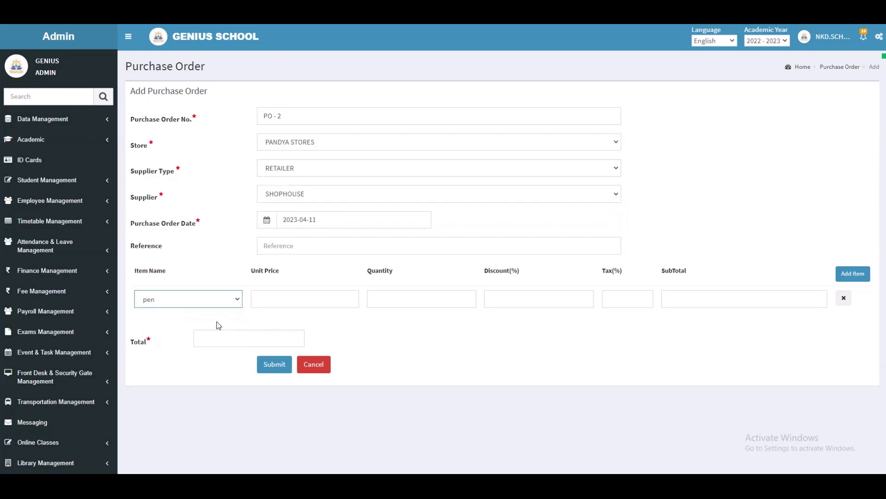
{"action": "left_click", "coordinate": [390, 302]}
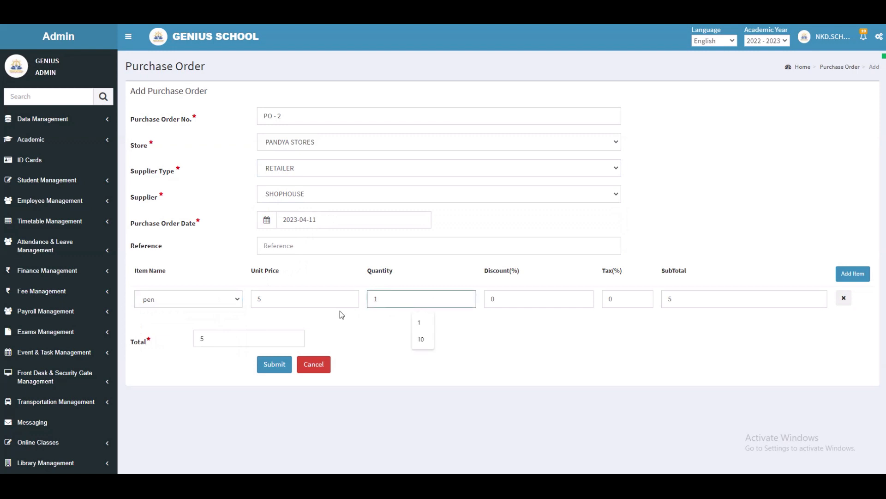
{"action": "left_click", "coordinate": [853, 274]}
{"action": "left_click", "coordinate": [205, 327]}
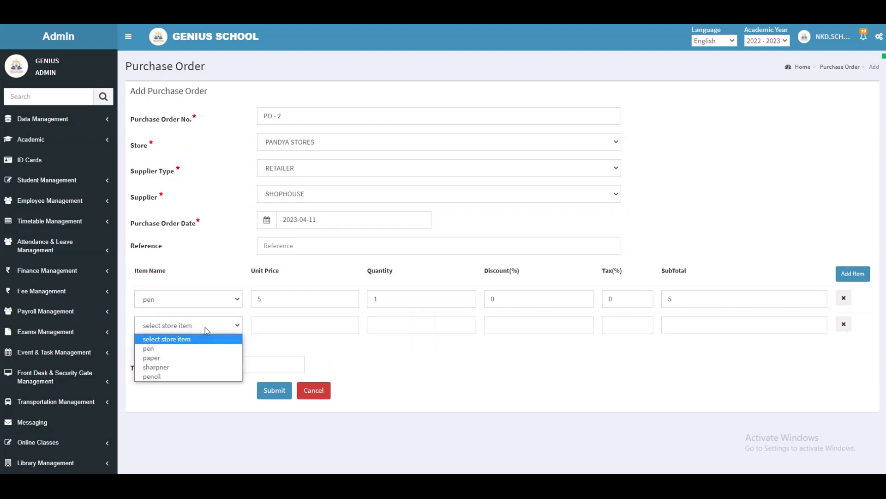
{"action": "left_click", "coordinate": [198, 358]}
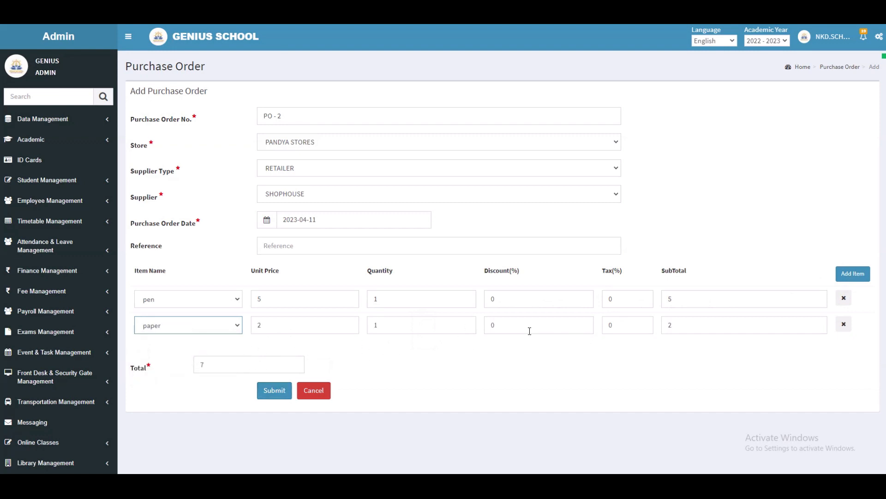
{"action": "left_click", "coordinate": [274, 390]}
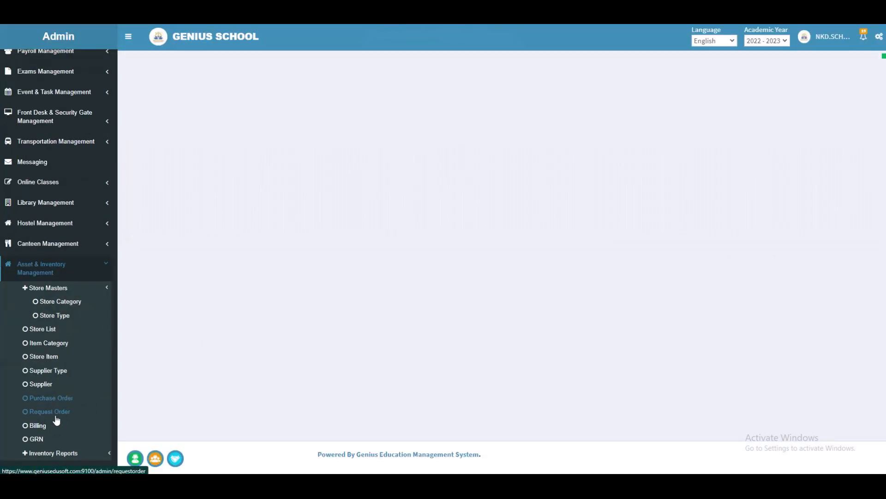
- Open the request order list and show 50 entries per page
{"action": "left_click", "coordinate": [56, 413]}
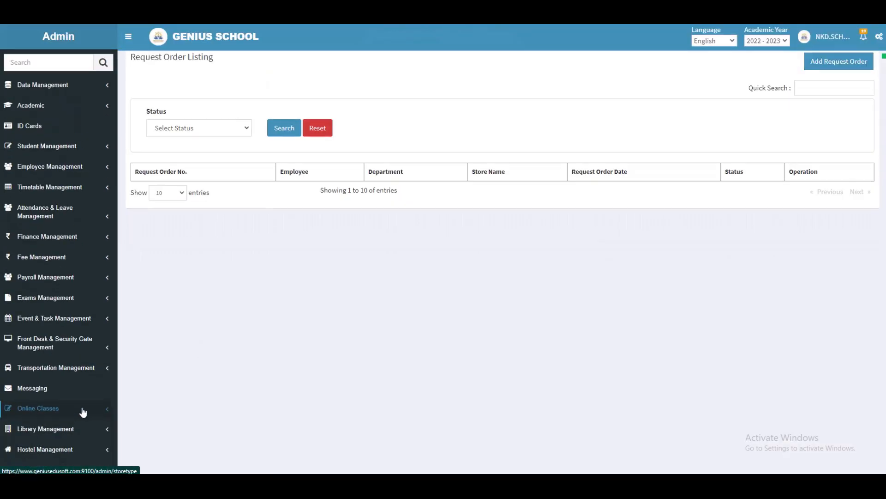
{"action": "left_click", "coordinate": [162, 227]}
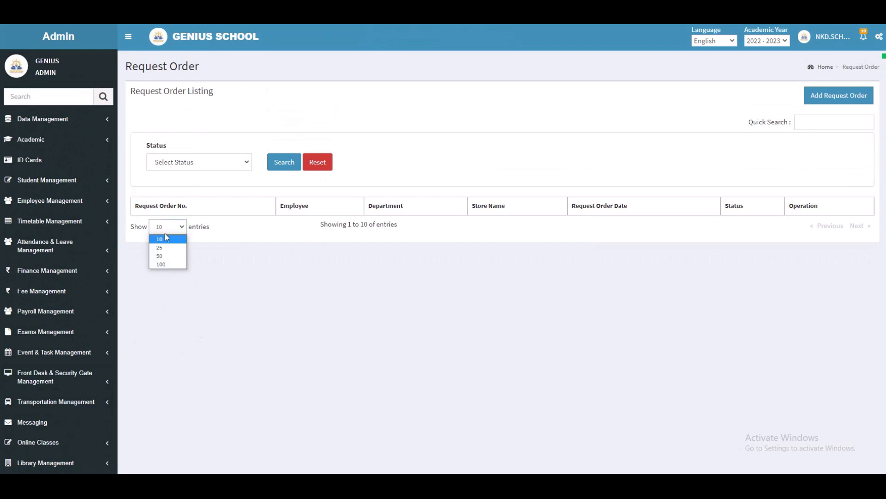
{"action": "left_click", "coordinate": [173, 255]}
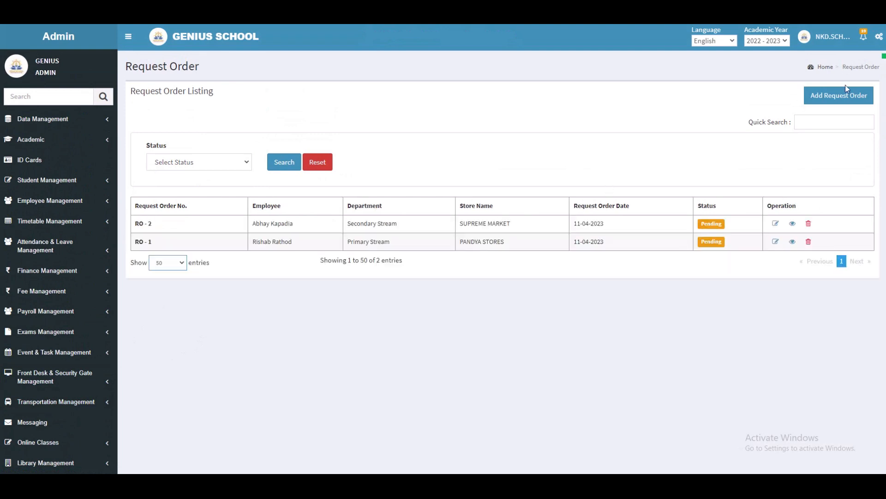
- Start a new request order for PANDYA STORES, choosing the requesting employee and the Primary Stream department
{"action": "left_click", "coordinate": [853, 95]}
{"action": "left_click", "coordinate": [343, 142]}
{"action": "left_click", "coordinate": [334, 165]}
{"action": "left_click", "coordinate": [322, 199]}
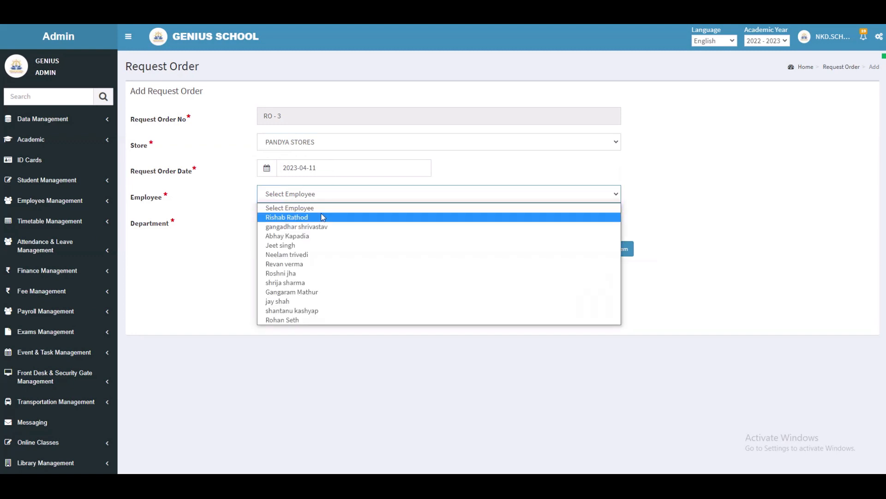
{"action": "left_click", "coordinate": [322, 217]}
{"action": "left_click", "coordinate": [325, 221]}
{"action": "left_click", "coordinate": [329, 244]}
- Request 5 pens and 10 paper on the request order and submit it
{"action": "left_click", "coordinate": [378, 276]}
{"action": "left_click", "coordinate": [387, 294]}
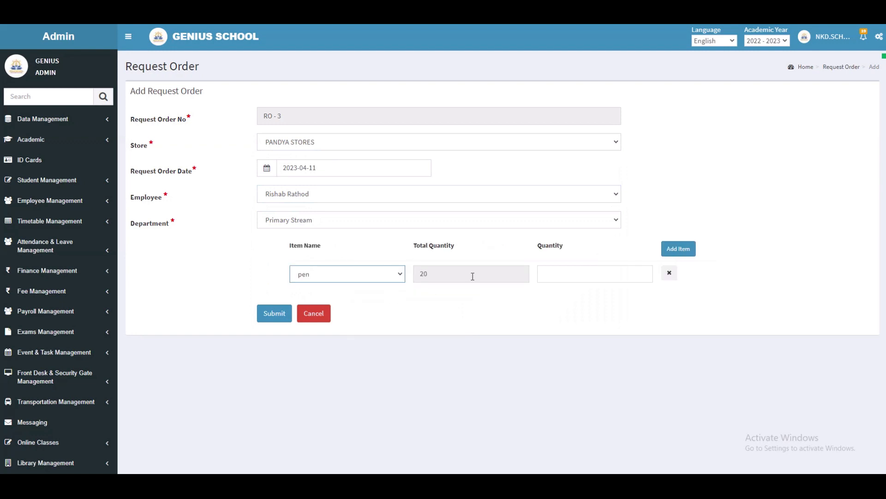
{"action": "left_click", "coordinate": [553, 275]}
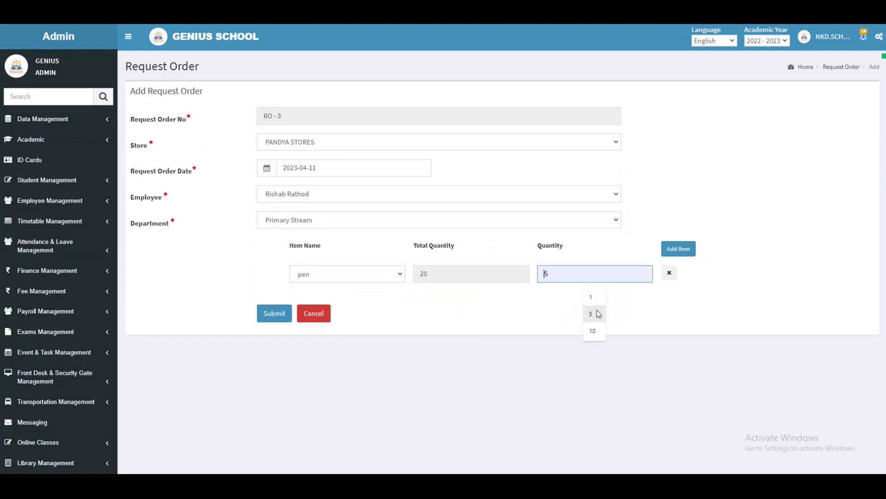
{"action": "left_click", "coordinate": [607, 314]}
{"action": "left_click", "coordinate": [678, 249]}
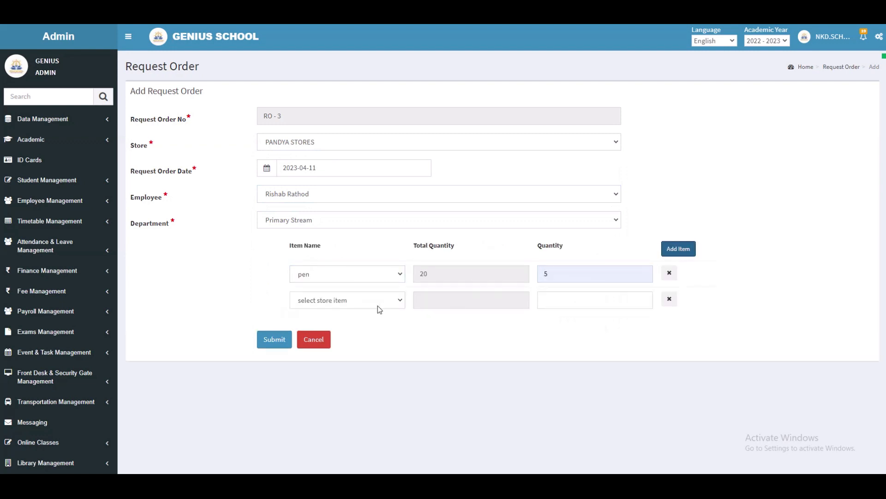
{"action": "left_click", "coordinate": [377, 305]}
{"action": "left_click", "coordinate": [368, 333]}
{"action": "left_click", "coordinate": [580, 301]}
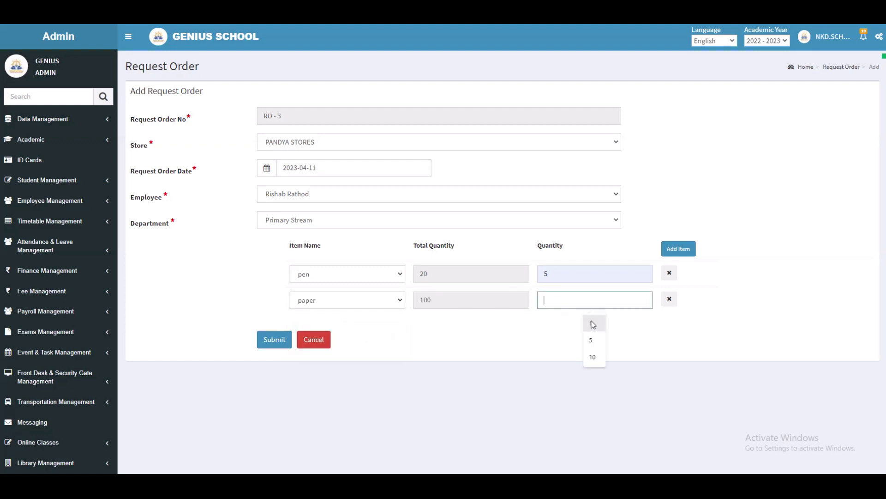
{"action": "left_click", "coordinate": [602, 364]}
{"action": "left_click", "coordinate": [280, 345]}
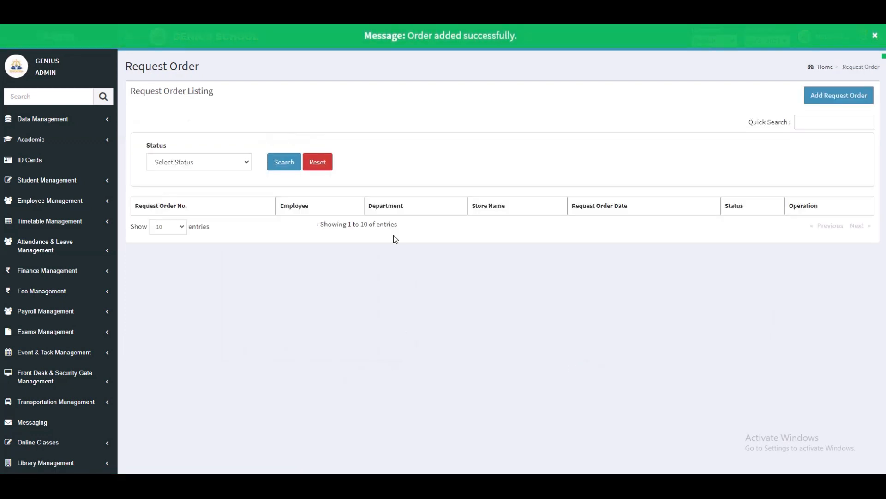
- Show 50 request orders per page and open the billing list
{"action": "left_click", "coordinate": [175, 229]}
{"action": "left_click", "coordinate": [177, 255]}
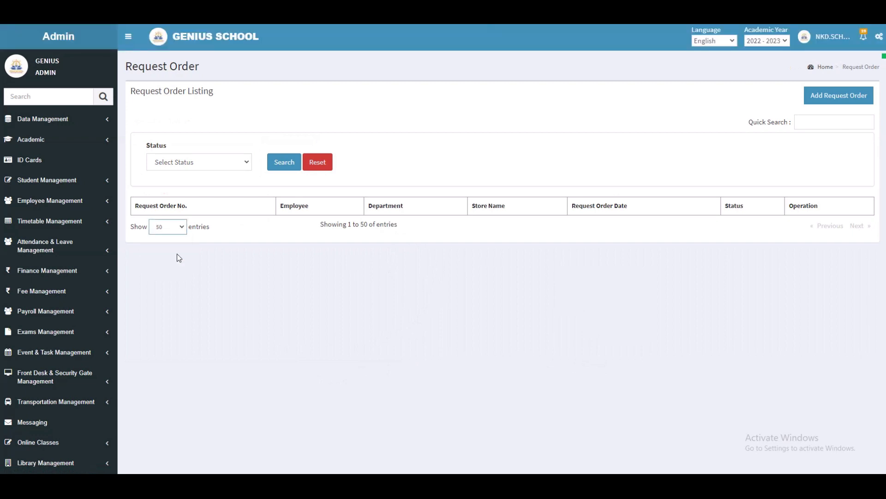
{"action": "scroll", "coordinate": [238, 305], "scroll_direction": "down", "scroll_amount": 4}
{"action": "left_click", "coordinate": [60, 416]}
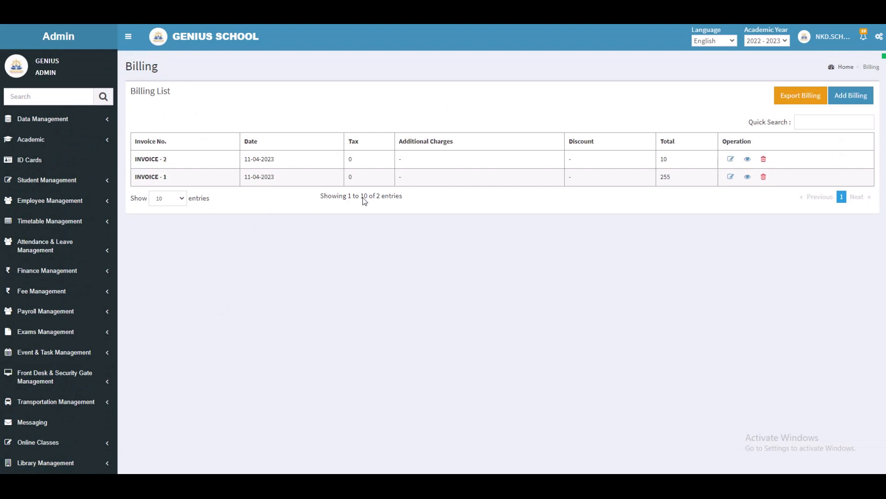
- Start a new bill for PANDYA STORES issued to a Student, entering the student's register number, name and address
{"action": "left_click", "coordinate": [847, 96]}
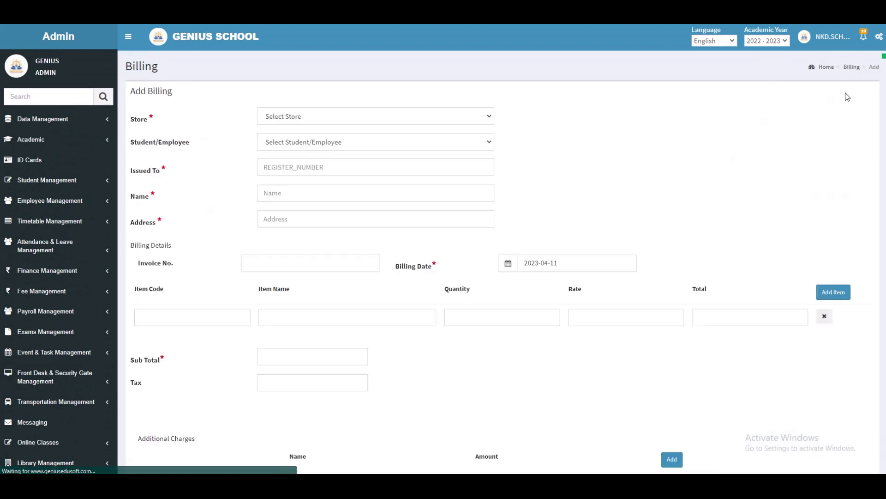
{"action": "left_click", "coordinate": [313, 122]}
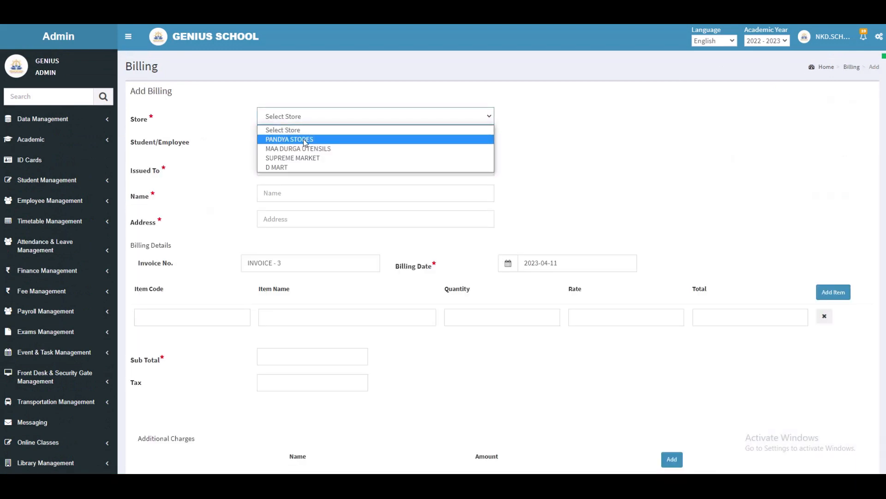
{"action": "left_click", "coordinate": [307, 139]}
{"action": "left_click", "coordinate": [307, 142]}
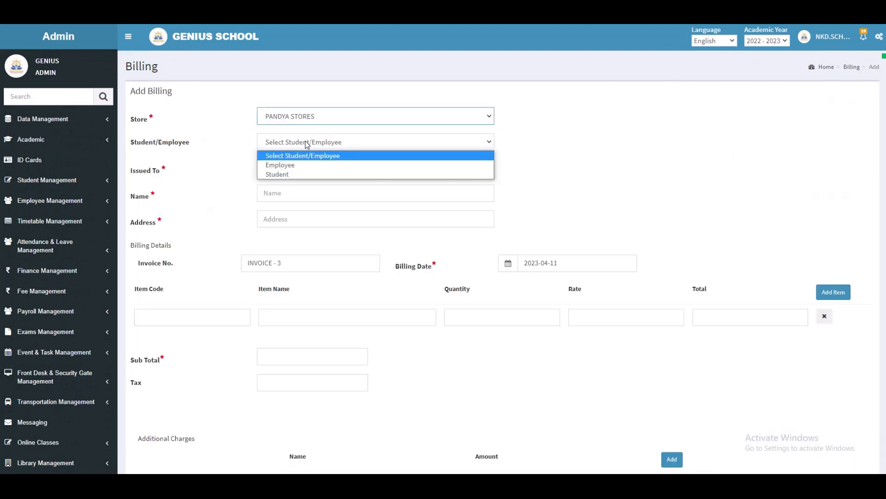
{"action": "left_click", "coordinate": [307, 174]}
{"action": "left_click", "coordinate": [309, 170]}
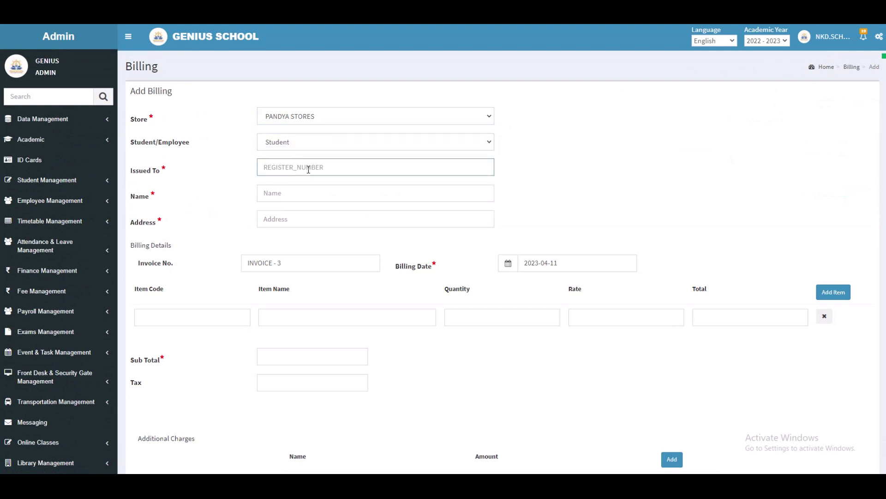
{"action": "type", "text": "556"}
{"action": "left_click", "coordinate": [311, 197]}
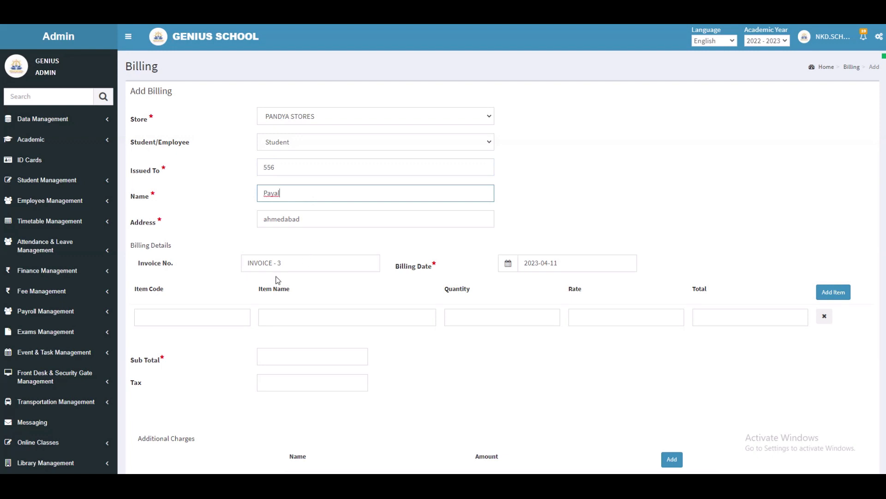
- Fill the first bill line with item code 1, pen, quantity 1 at rate 5, and add another item row
{"action": "left_click", "coordinate": [244, 316]}
{"action": "left_click", "coordinate": [281, 311]}
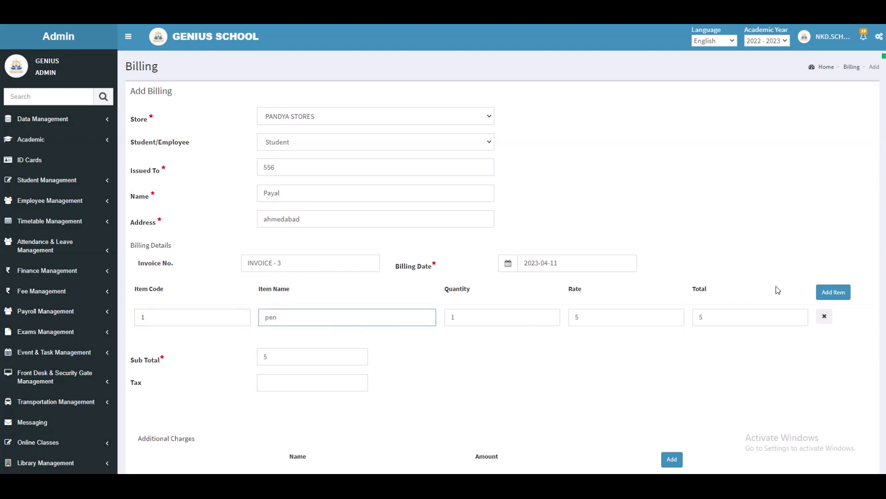
{"action": "left_click", "coordinate": [826, 292]}
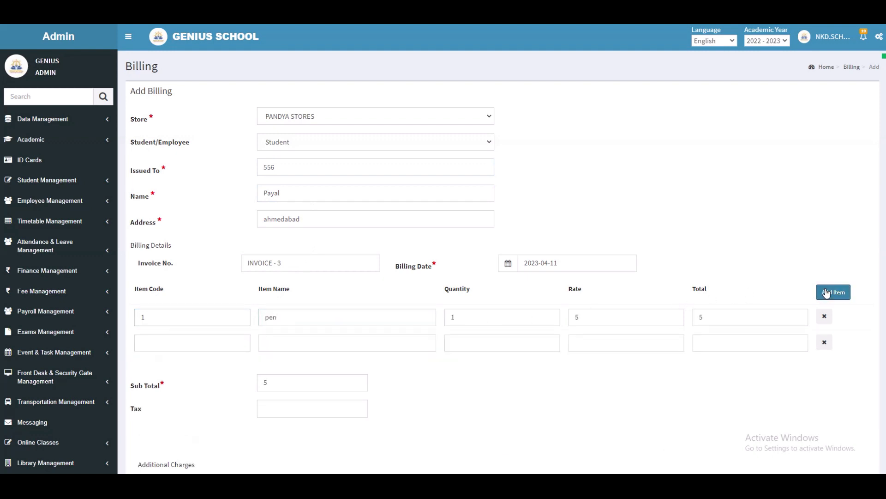
- Fill the second bill line with item code 2, chair, quantity 1 at rate 250, and submit the bill
{"action": "left_click", "coordinate": [198, 342]}
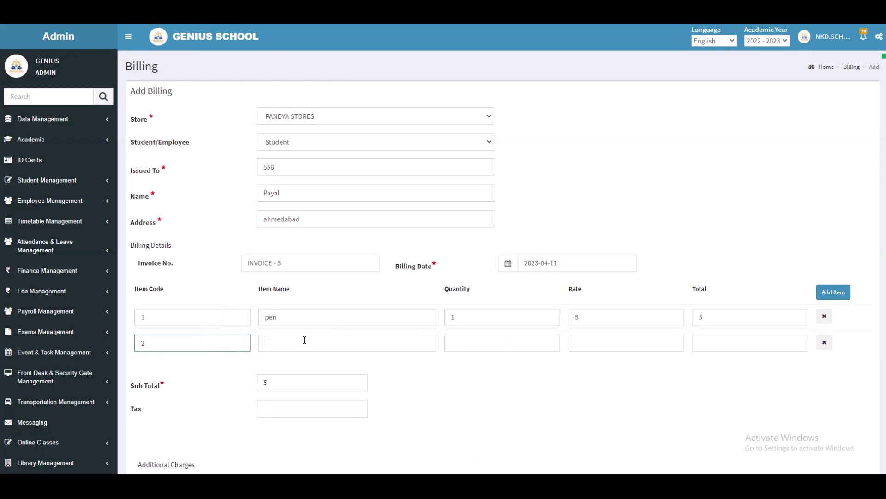
{"action": "scroll", "coordinate": [516, 385], "scroll_direction": "down", "scroll_amount": 4}
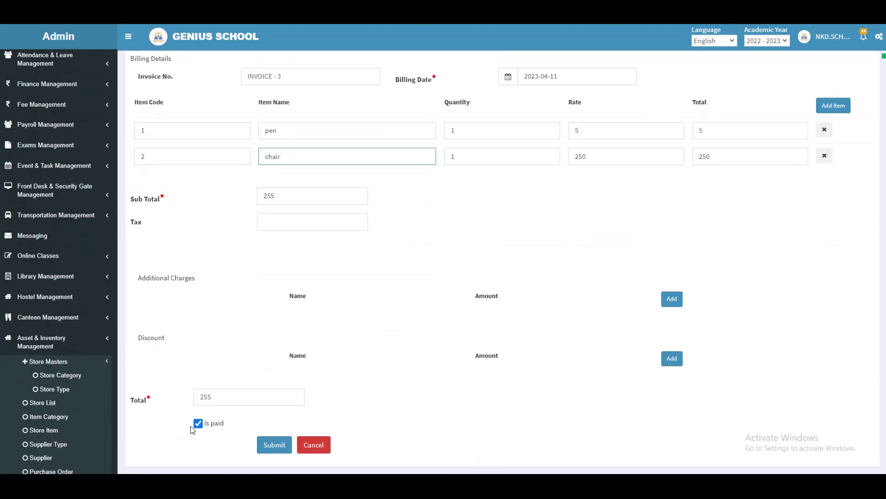
{"action": "left_click", "coordinate": [271, 447]}
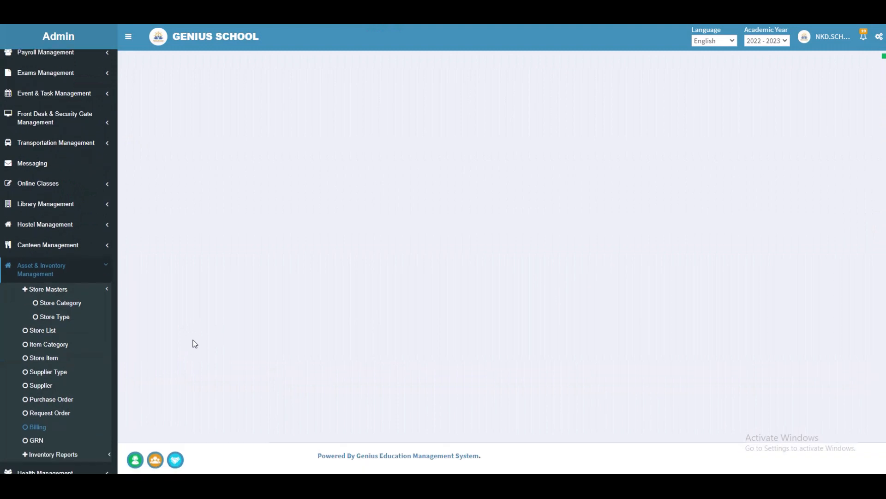
- Open the GRN list, then open the item-wise inventory report
{"action": "left_click", "coordinate": [46, 441]}
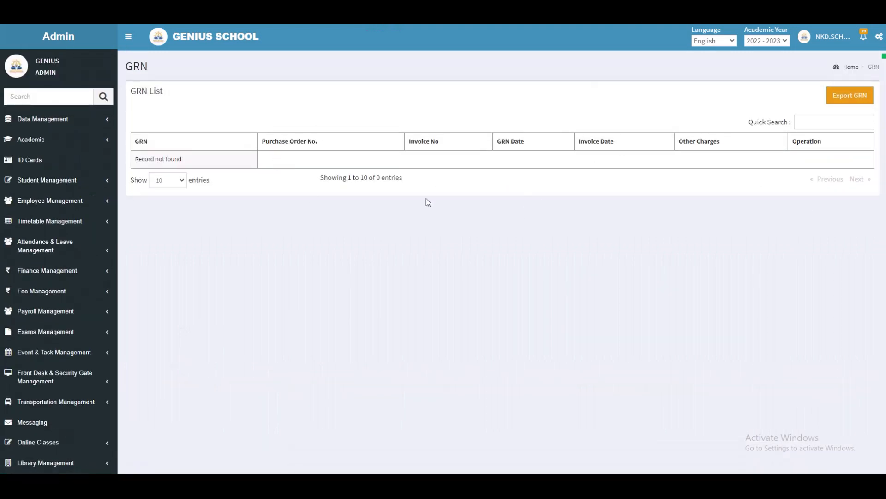
{"action": "scroll", "coordinate": [51, 453], "scroll_direction": "down", "scroll_amount": 6}
{"action": "left_click", "coordinate": [51, 453]}
{"action": "left_click", "coordinate": [66, 440]}
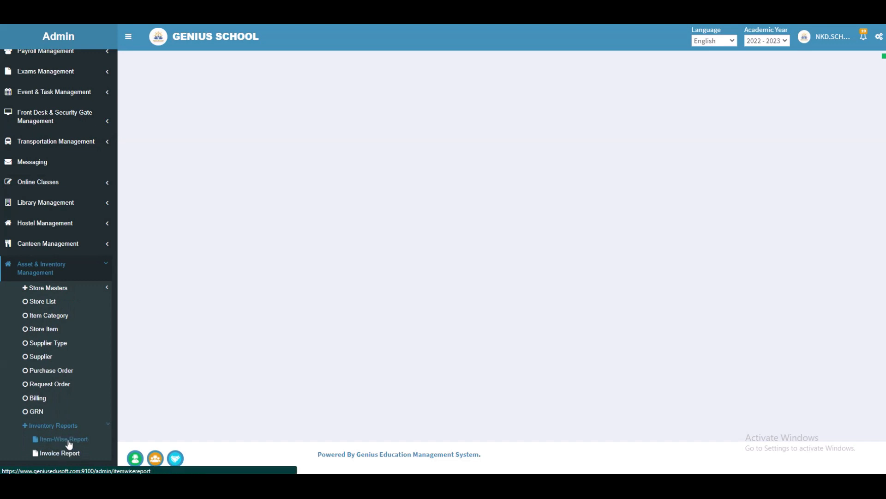
- Run the item-wise report for PANDYA STORES with the pen item category for today's date range
{"action": "left_click", "coordinate": [203, 141]}
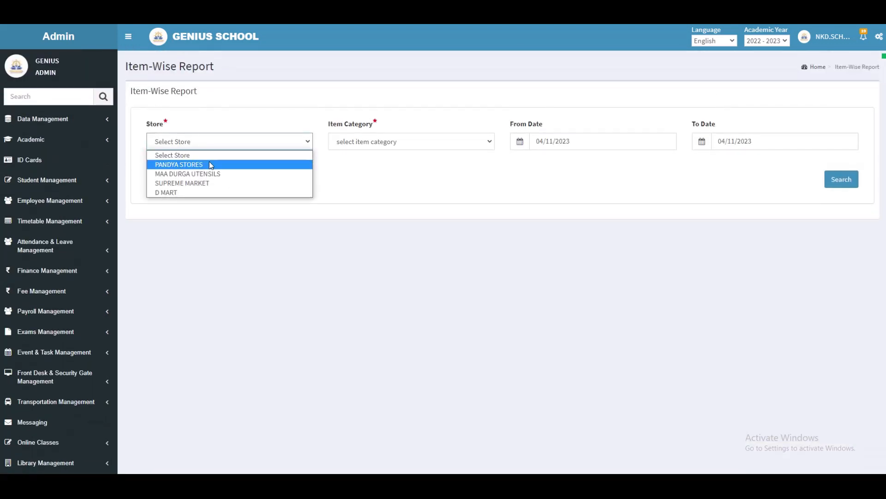
{"action": "left_click", "coordinate": [210, 165]}
{"action": "left_click", "coordinate": [393, 141]}
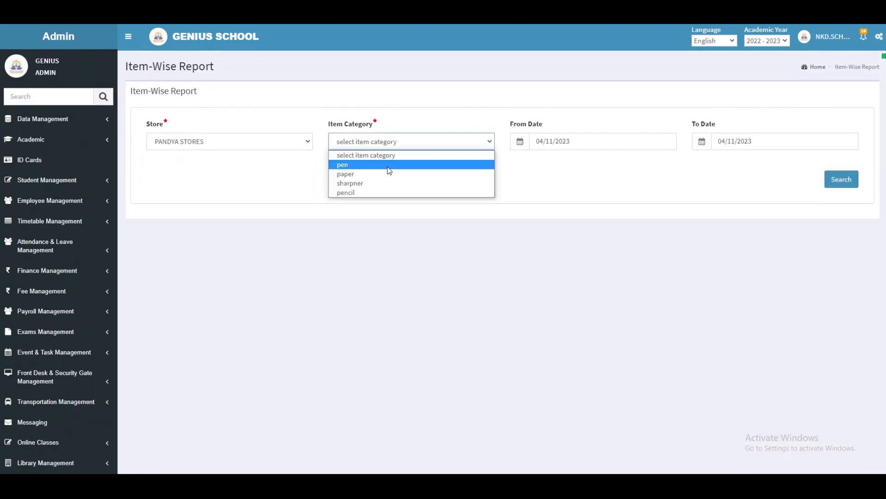
{"action": "left_click", "coordinate": [401, 173]}
{"action": "left_click", "coordinate": [838, 184]}
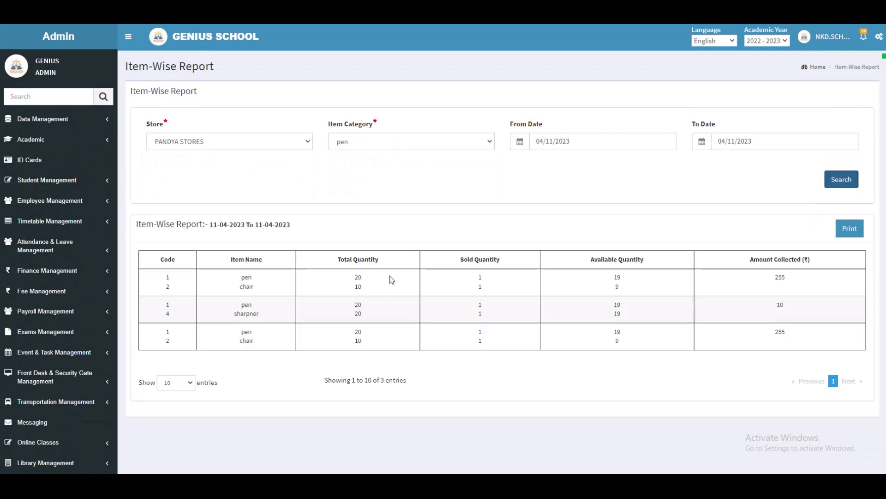
- Open the invoice report and search invoices for PANDYA STORES over today's date range
{"action": "scroll", "coordinate": [74, 406], "scroll_direction": "down", "scroll_amount": 5}
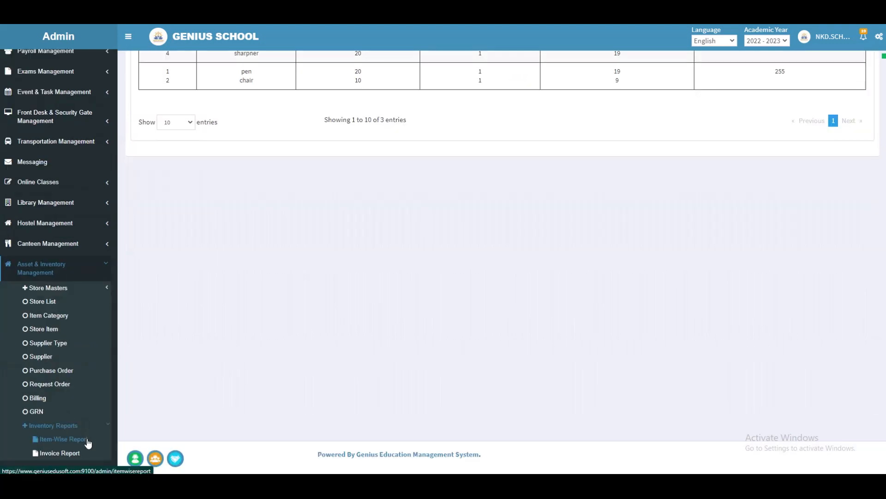
{"action": "left_click", "coordinate": [86, 454]}
{"action": "left_click", "coordinate": [178, 157]}
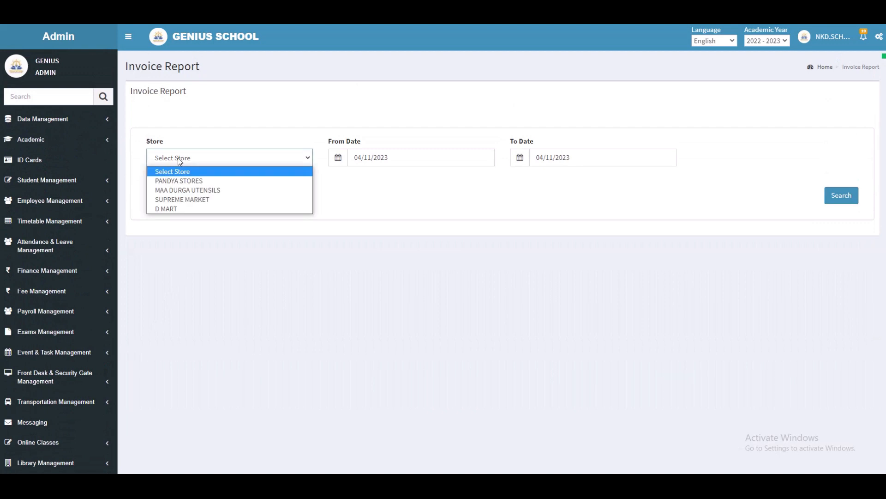
{"action": "left_click", "coordinate": [178, 181]}
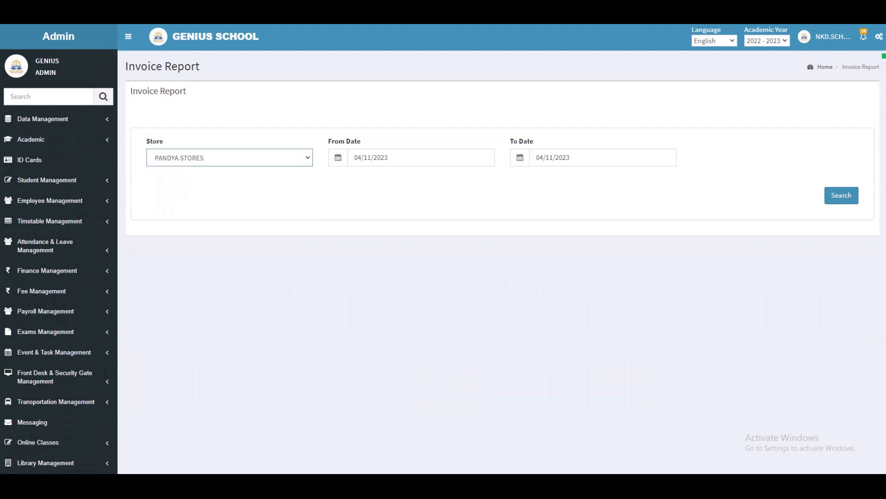
{"action": "left_click", "coordinate": [840, 195]}
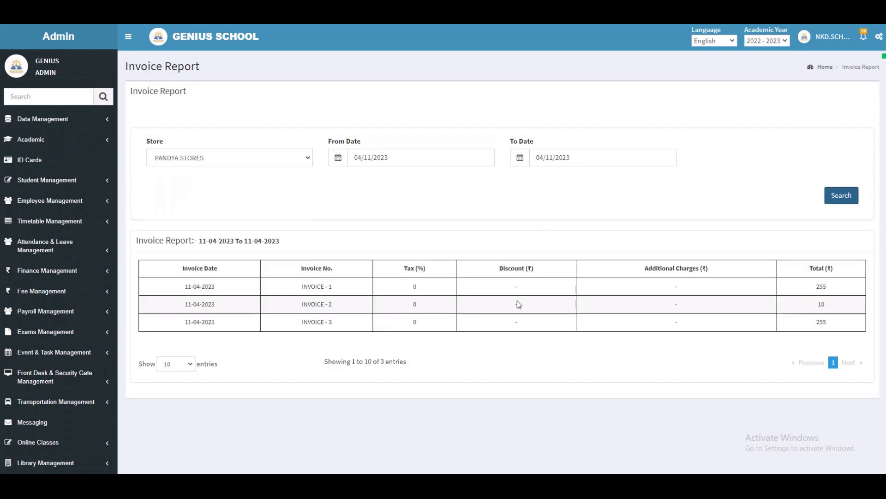